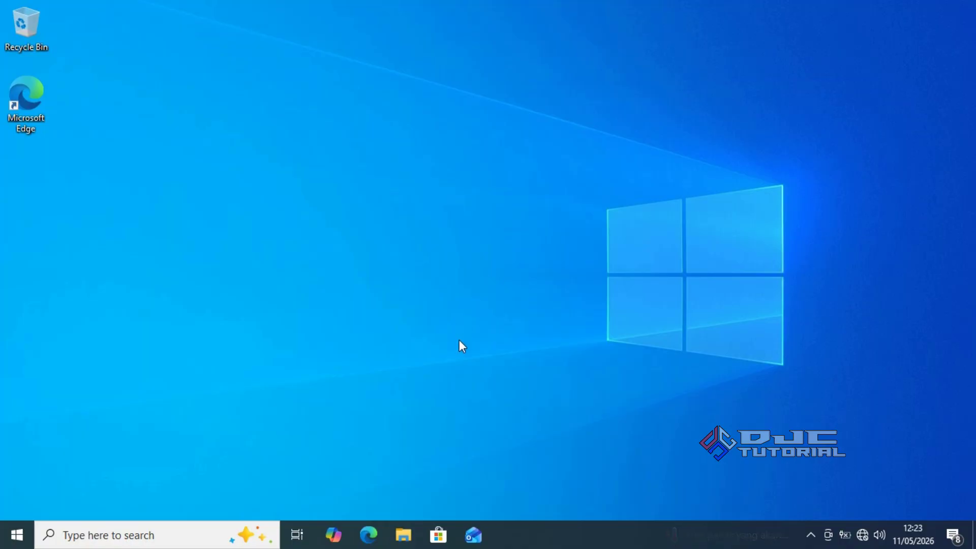
Check the computer's device specifications and system type in the This PC properties, and close the opened windows.
{"action": "left_click", "coordinate": [407, 531]}
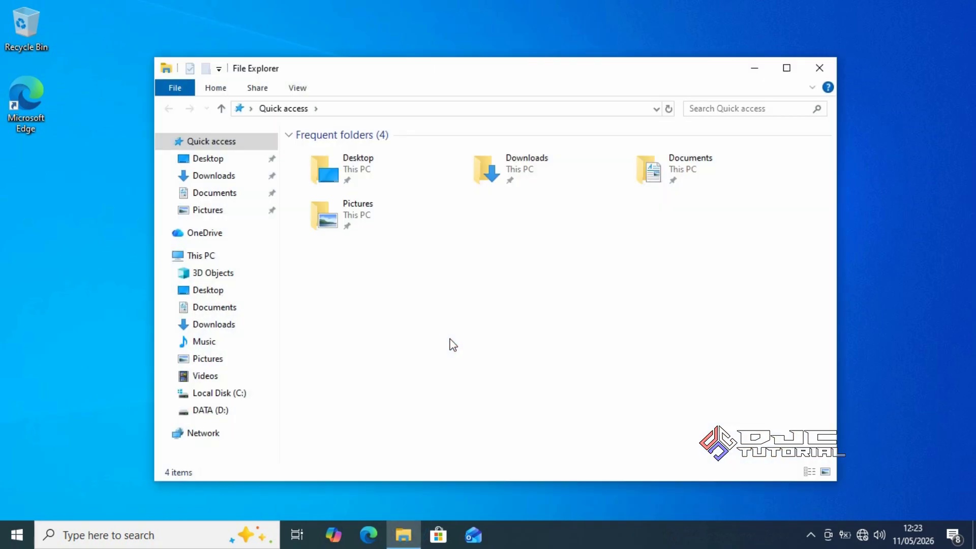
{"action": "right_click", "coordinate": [230, 257]}
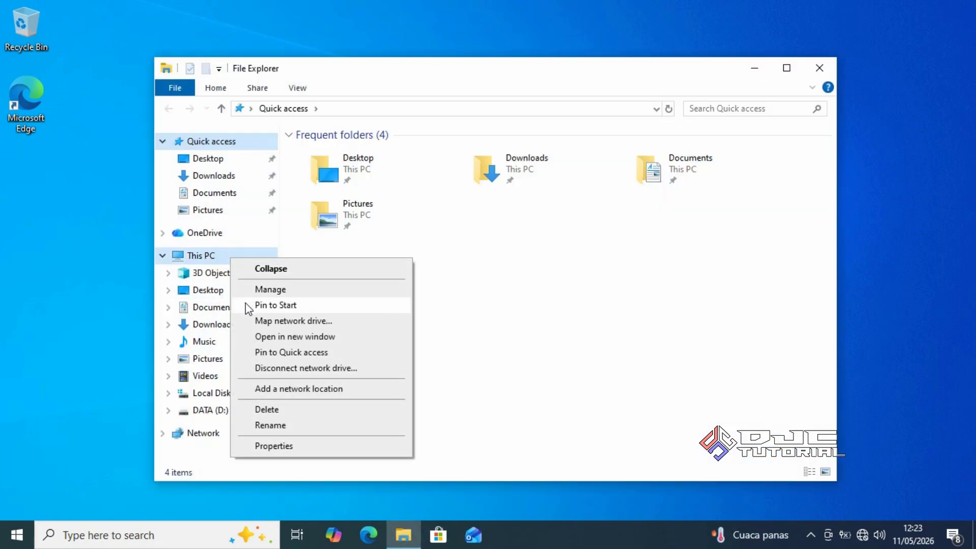
{"action": "left_click", "coordinate": [312, 449]}
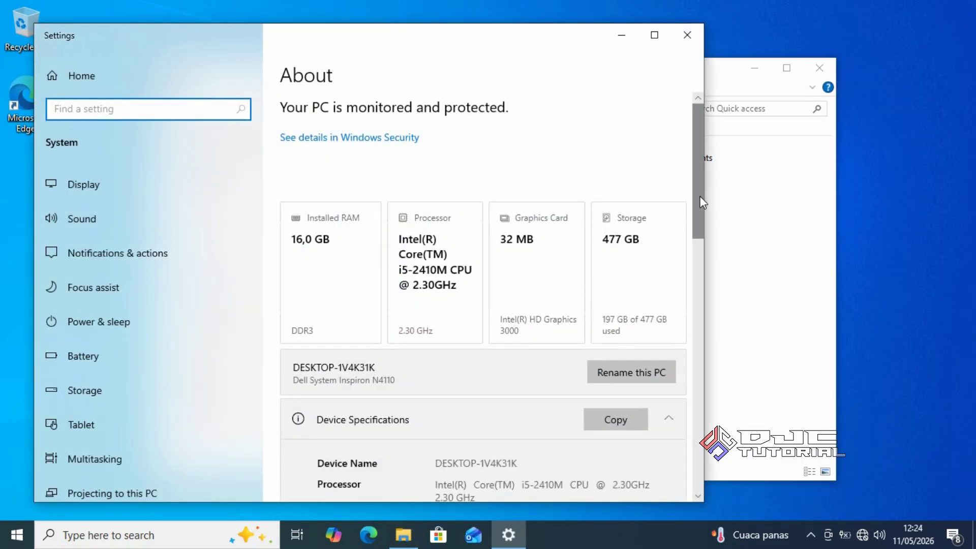
{"action": "left_click_drag", "start_coordinate": [699, 199], "coordinate": [691, 252]}
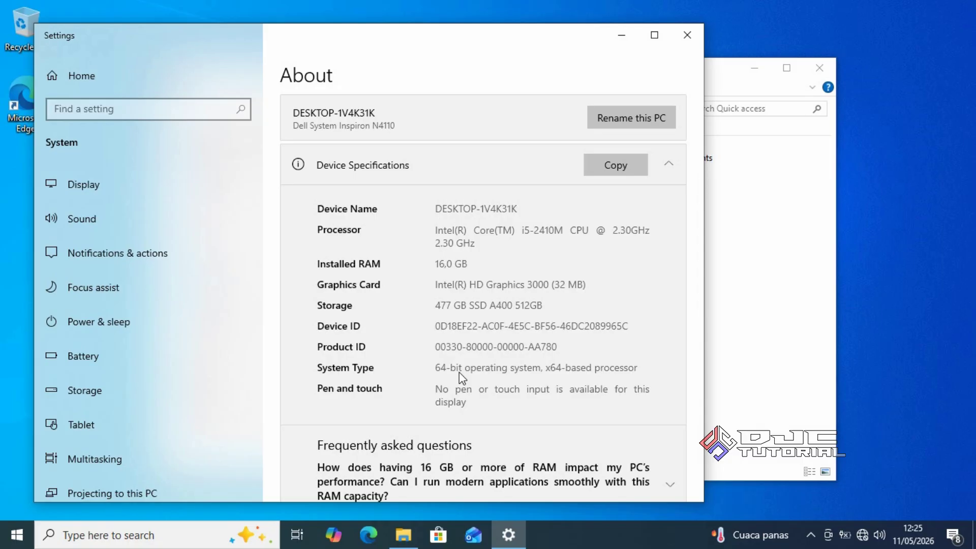
{"action": "left_click", "coordinate": [687, 35]}
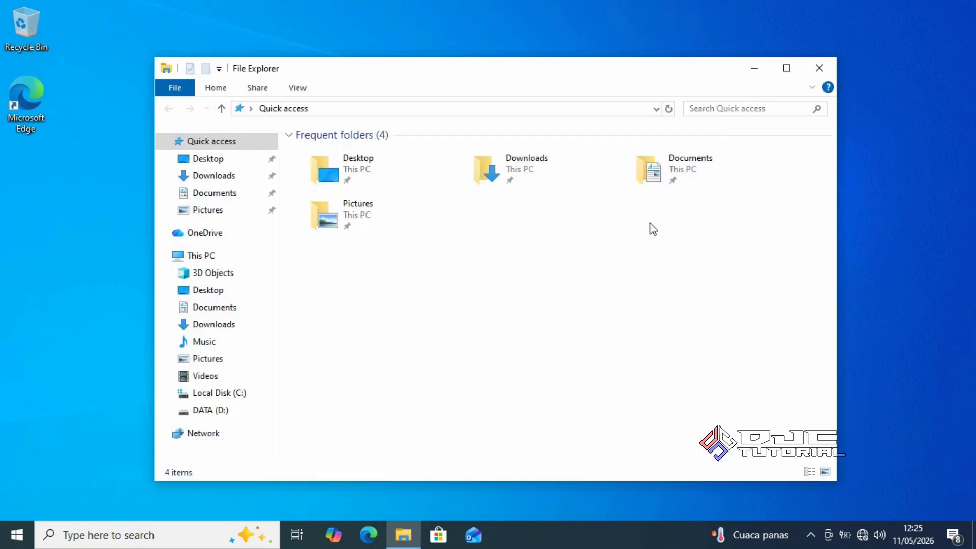
{"action": "left_click", "coordinate": [819, 68]}
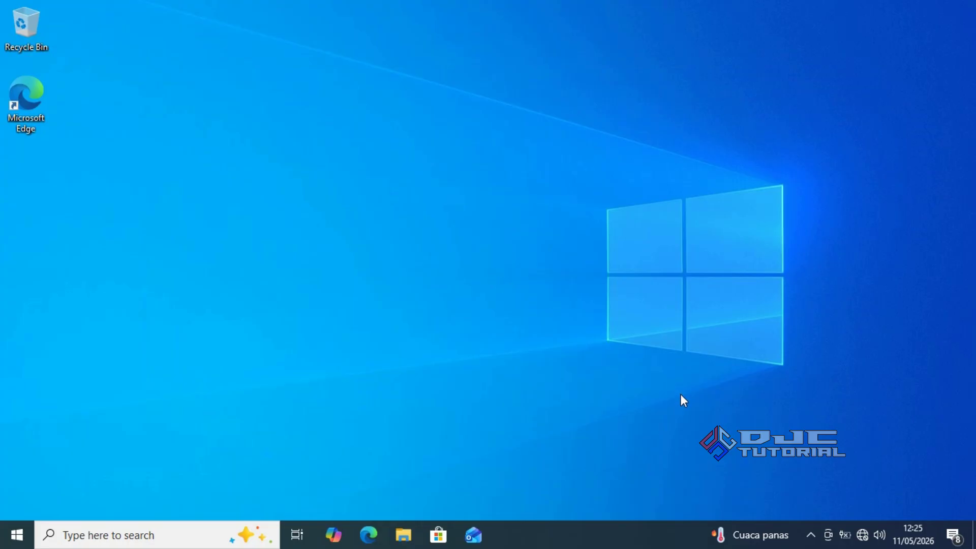
Connect the computer to the "Duta Jaya Computers" Wi-Fi network.
{"action": "left_click", "coordinate": [863, 536]}
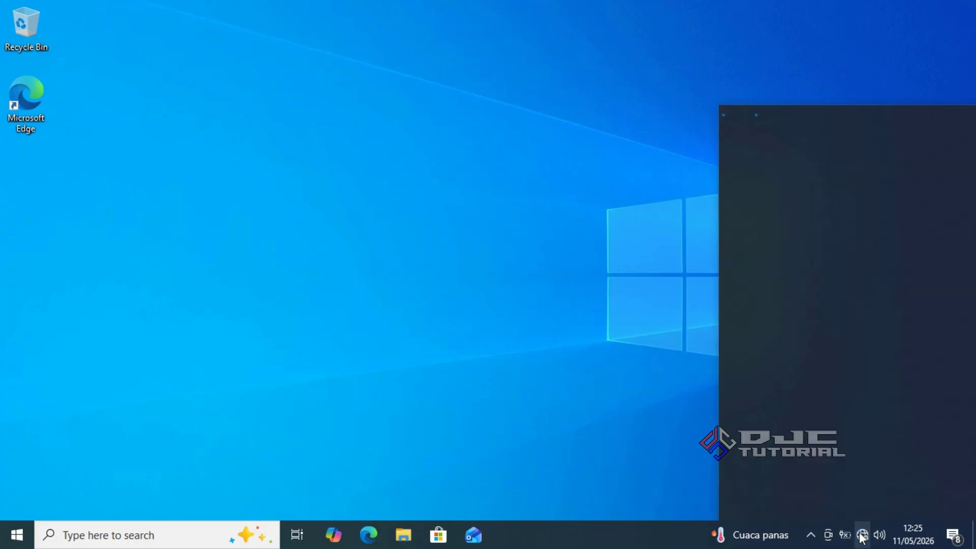
{"action": "left_click", "coordinate": [804, 136]}
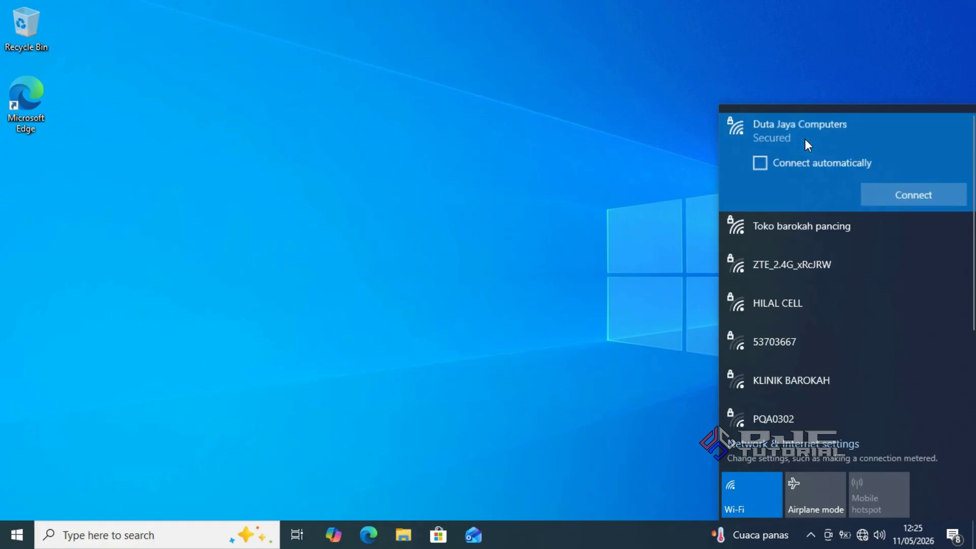
{"action": "left_click", "coordinate": [874, 193]}
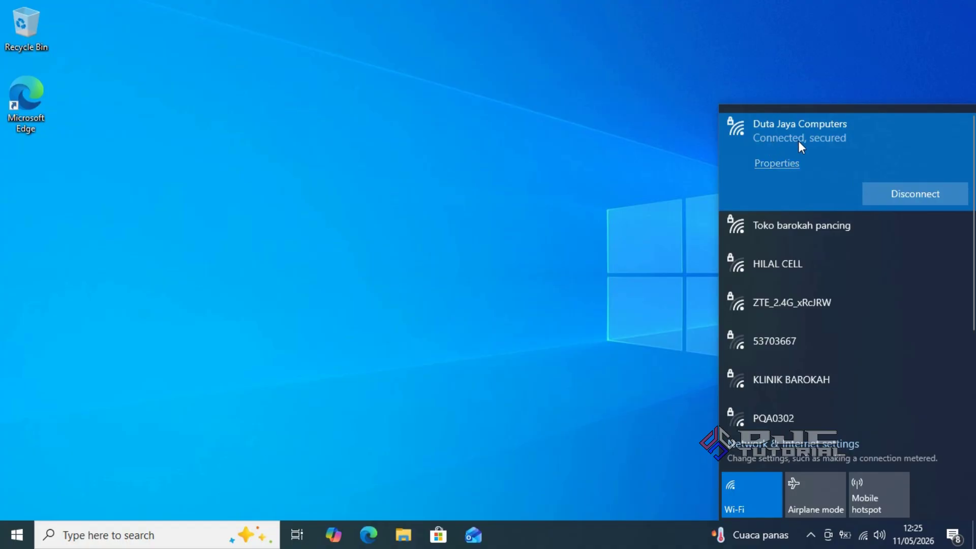
{"action": "left_click", "coordinate": [478, 276]}
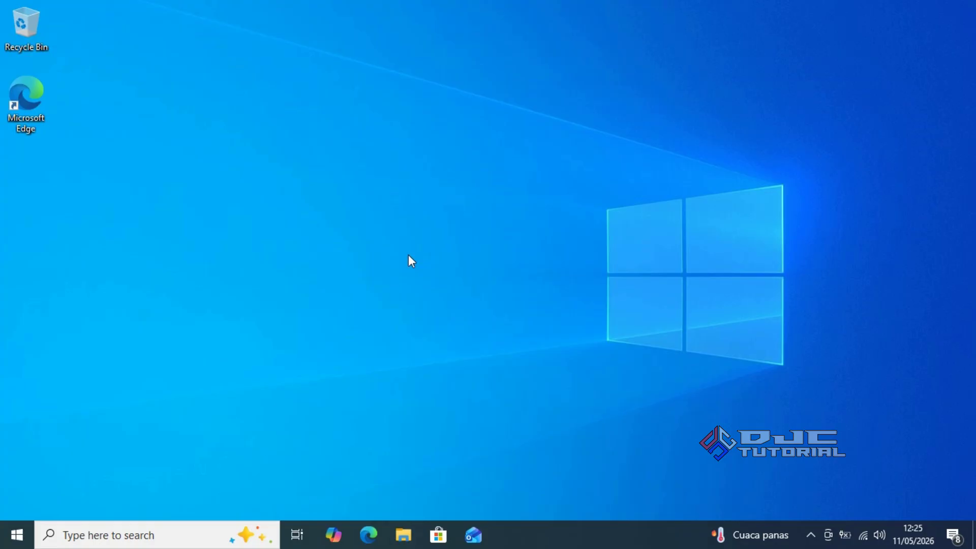
Switch to Microsoft Edge and search the web for "download chrome".
{"action": "double_click", "coordinate": [34, 108]}
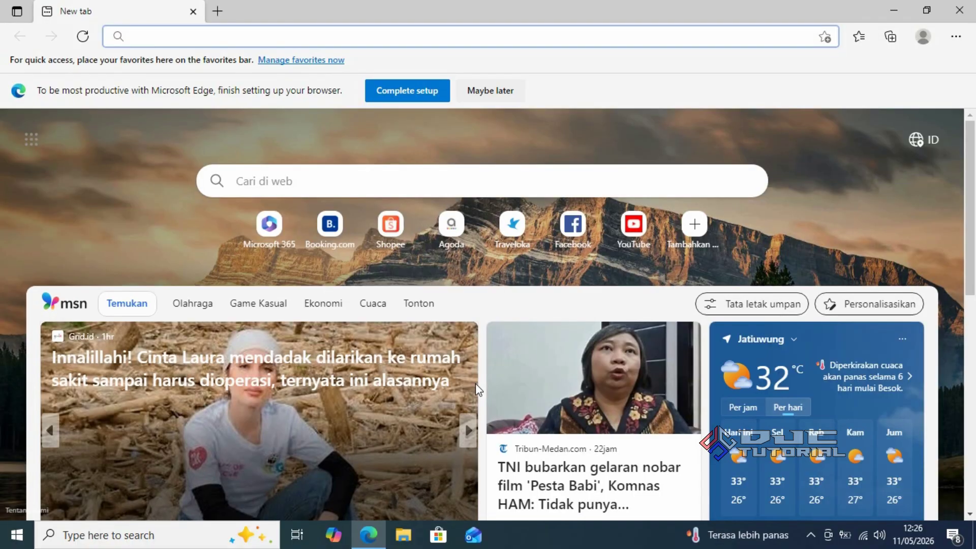
{"action": "left_click", "coordinate": [397, 182]}
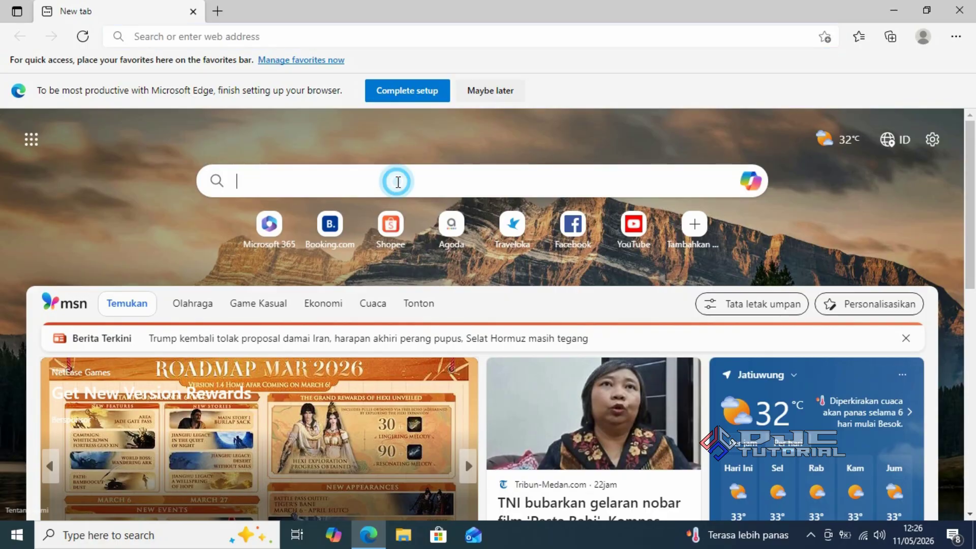
{"action": "type", "text": "d"}
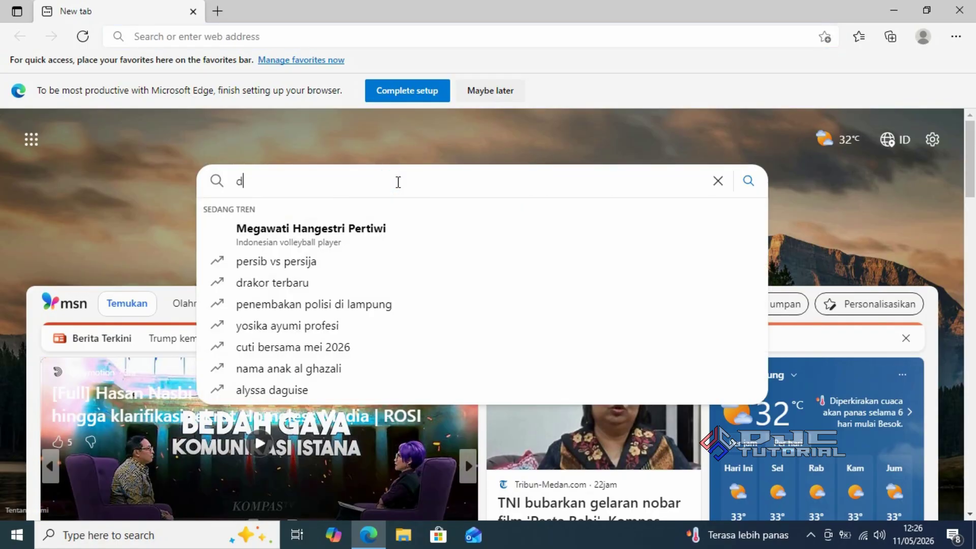
{"action": "type", "text": "ownloa"}
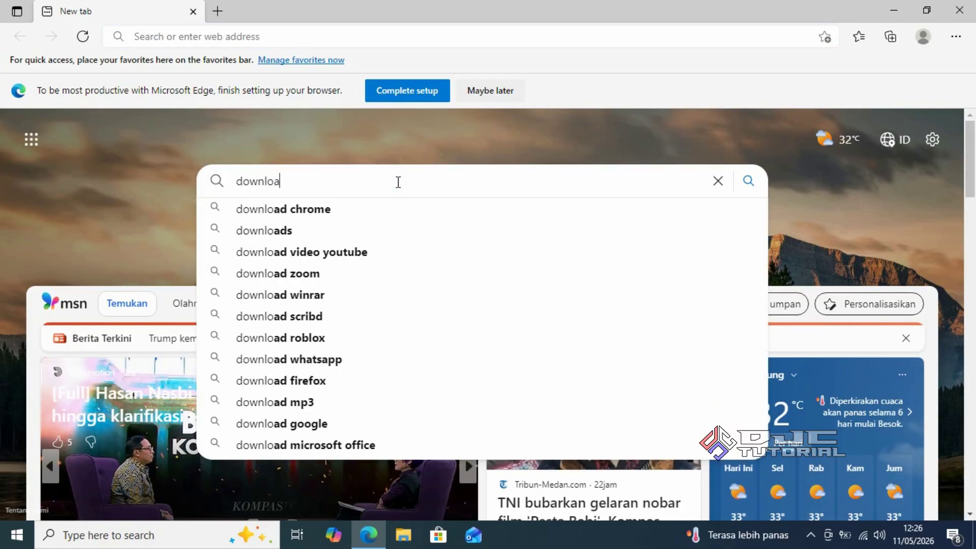
{"action": "type", "text": "d chrome"}
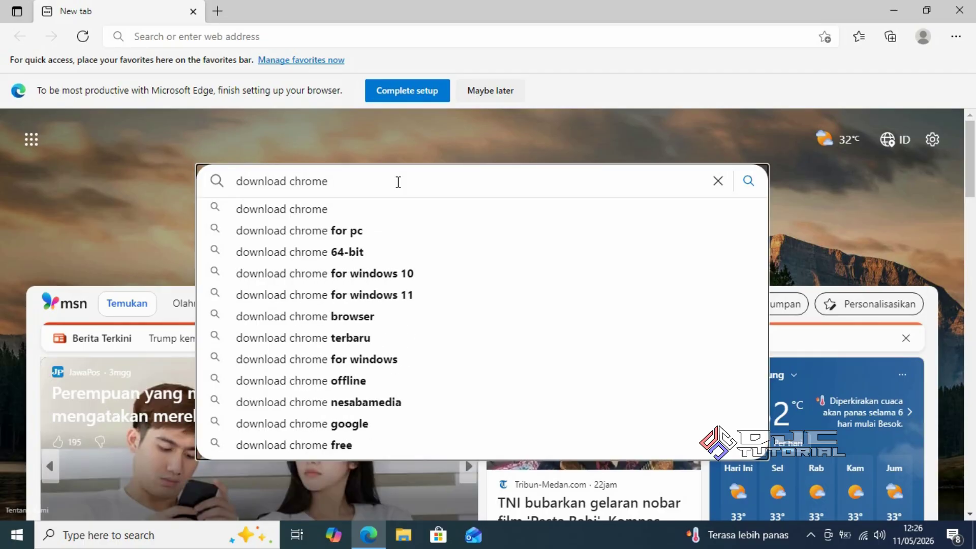
{"action": "key", "text": "Return"}
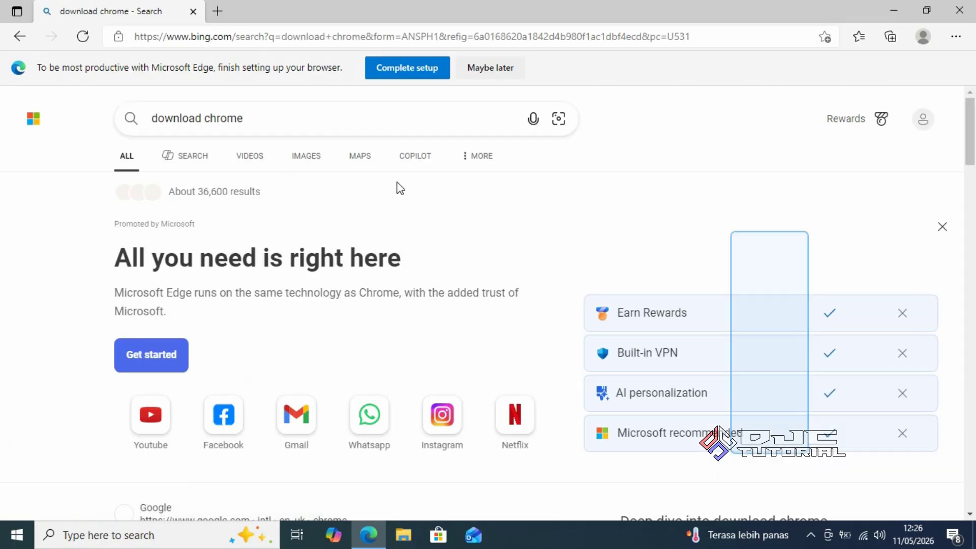
Open Google's official Chrome page from the search results and download the Chrome installer.
{"action": "left_click_drag", "start_coordinate": [969, 137], "coordinate": [969, 211]}
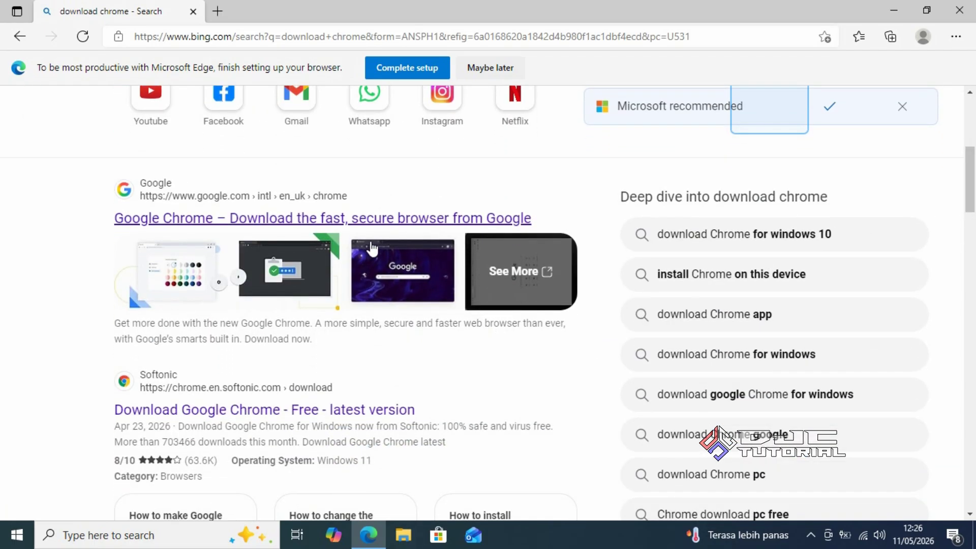
{"action": "left_click", "coordinate": [343, 226]}
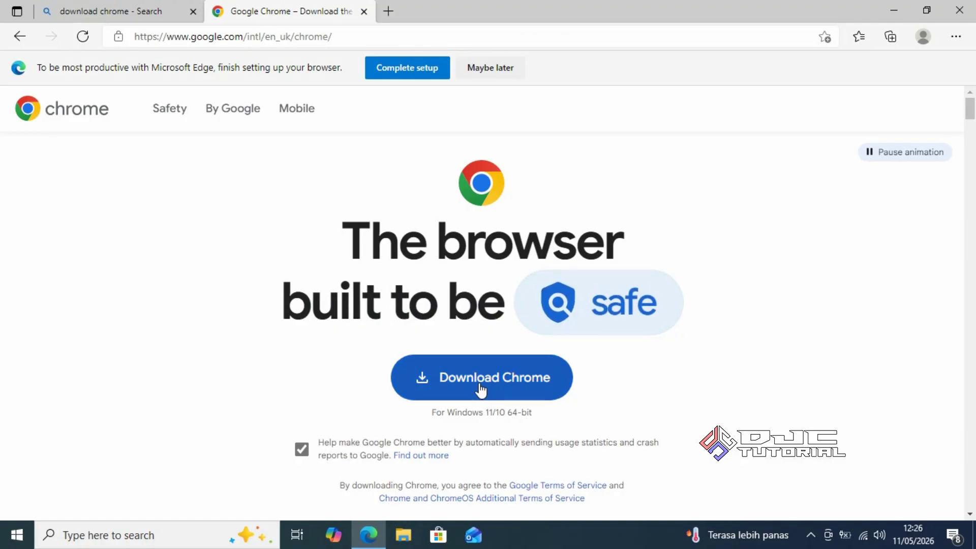
{"action": "left_click", "coordinate": [480, 388]}
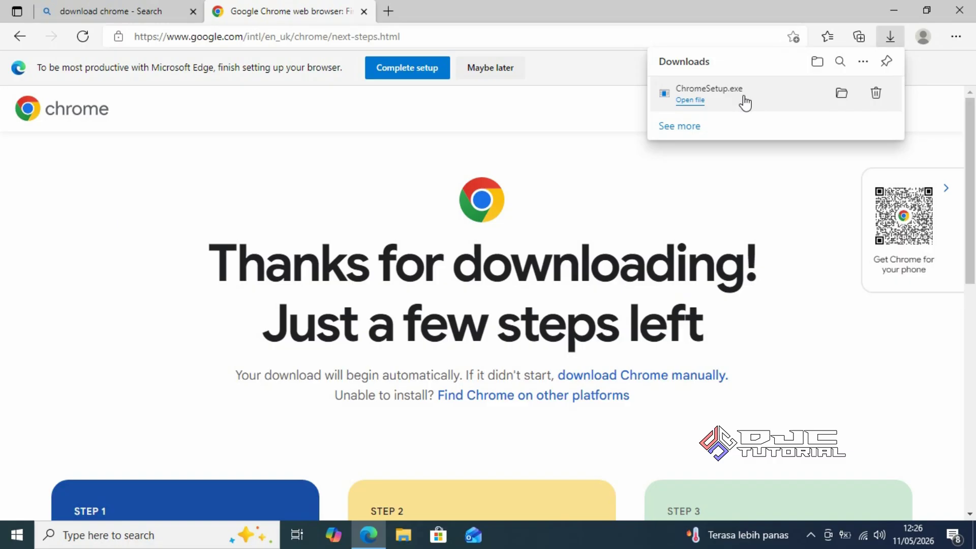
Run the downloaded ChromeSetup.exe, allow it to make changes to the device, and close Edge.
{"action": "left_click", "coordinate": [691, 100]}
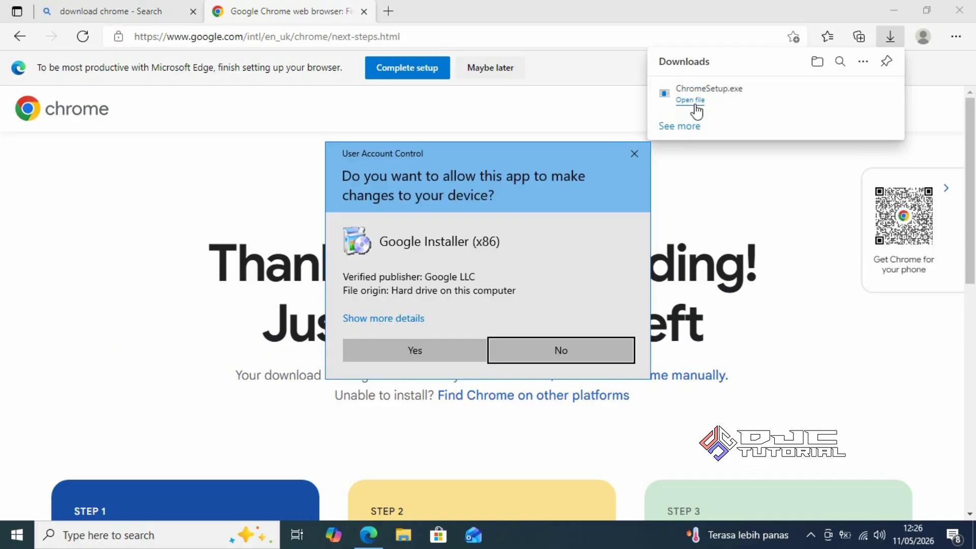
{"action": "left_click", "coordinate": [440, 345]}
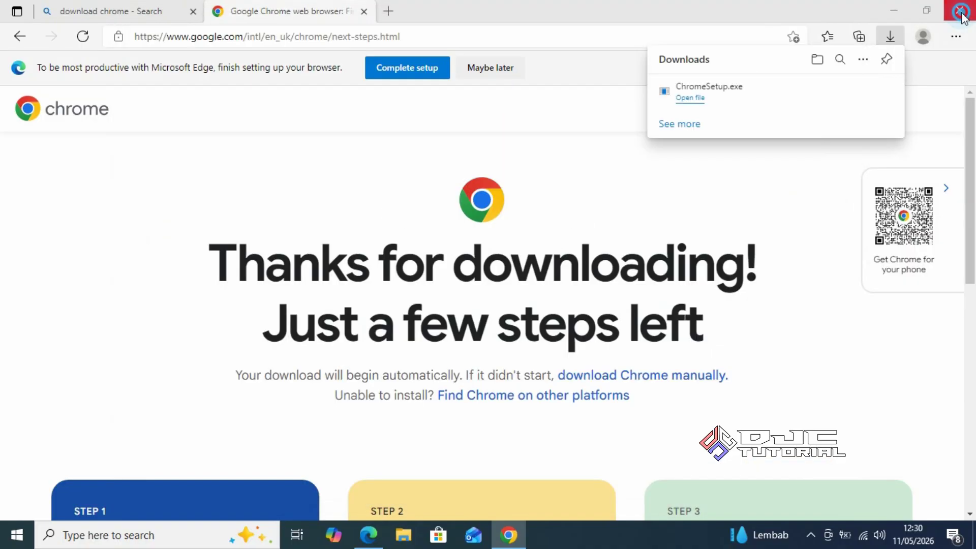
{"action": "left_click", "coordinate": [959, 10]}
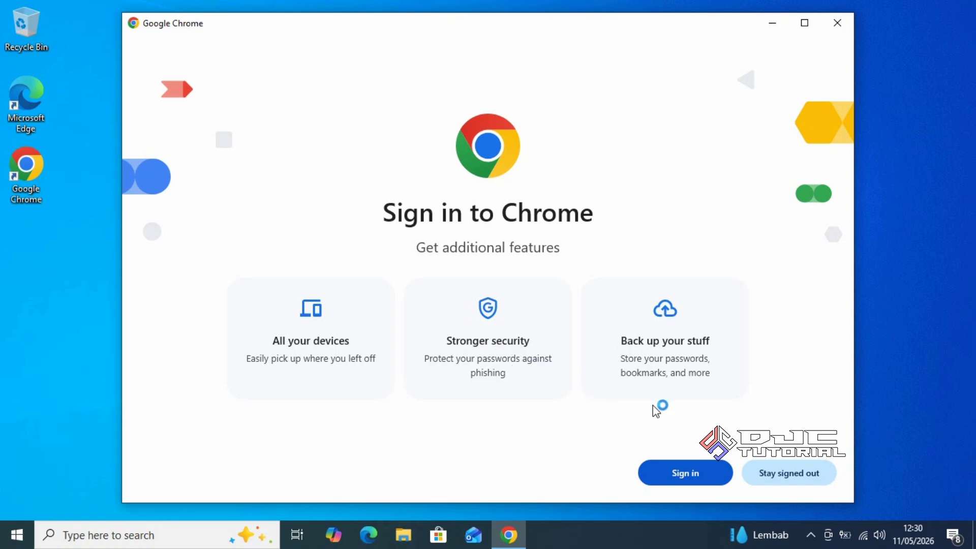
Stay signed out of Chrome and set Google Chrome as the default web browser in the Windows settings.
{"action": "left_click", "coordinate": [775, 475]}
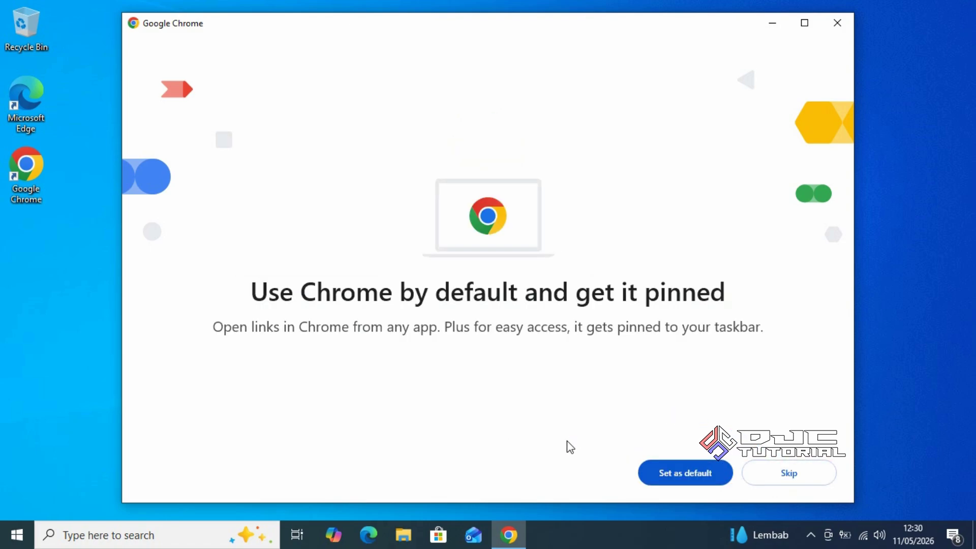
{"action": "left_click", "coordinate": [658, 474]}
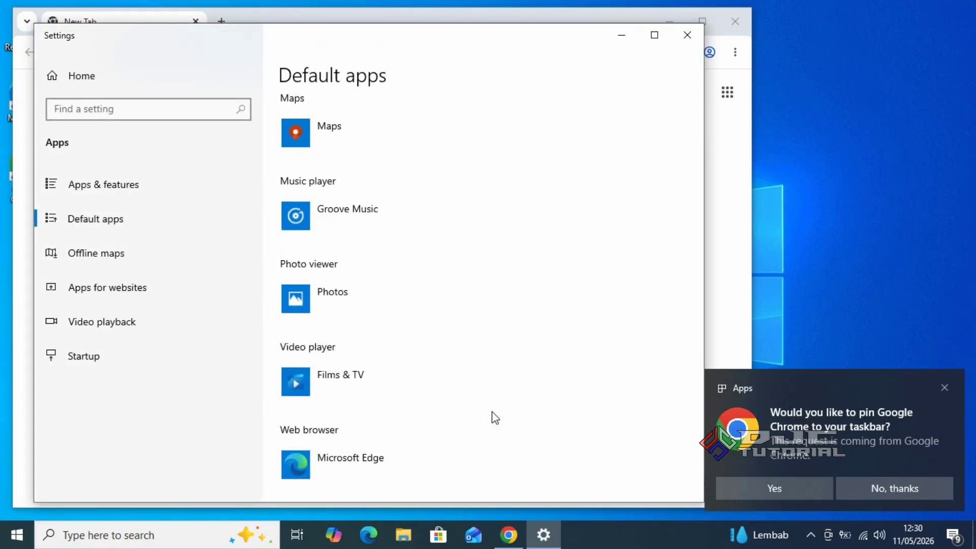
{"action": "left_click", "coordinate": [371, 456]}
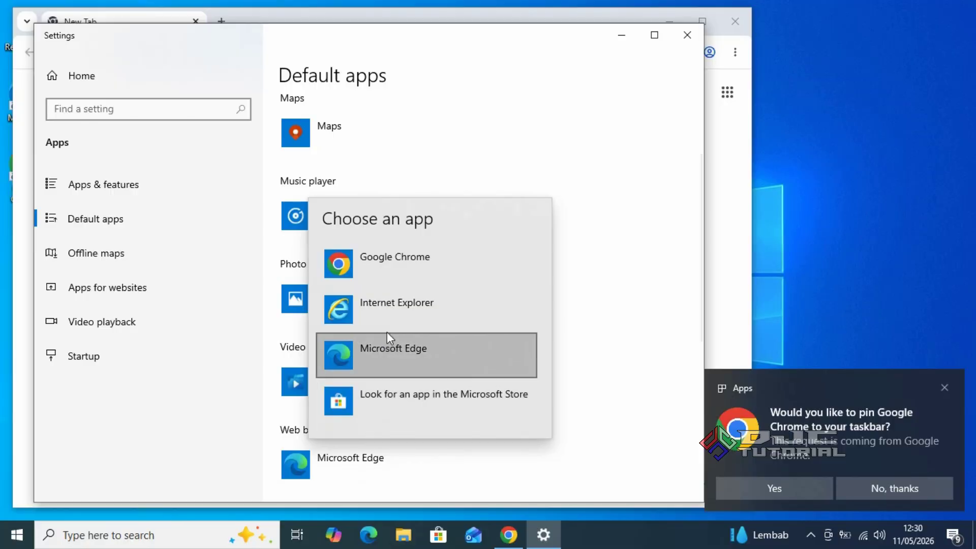
{"action": "left_click", "coordinate": [396, 268]}
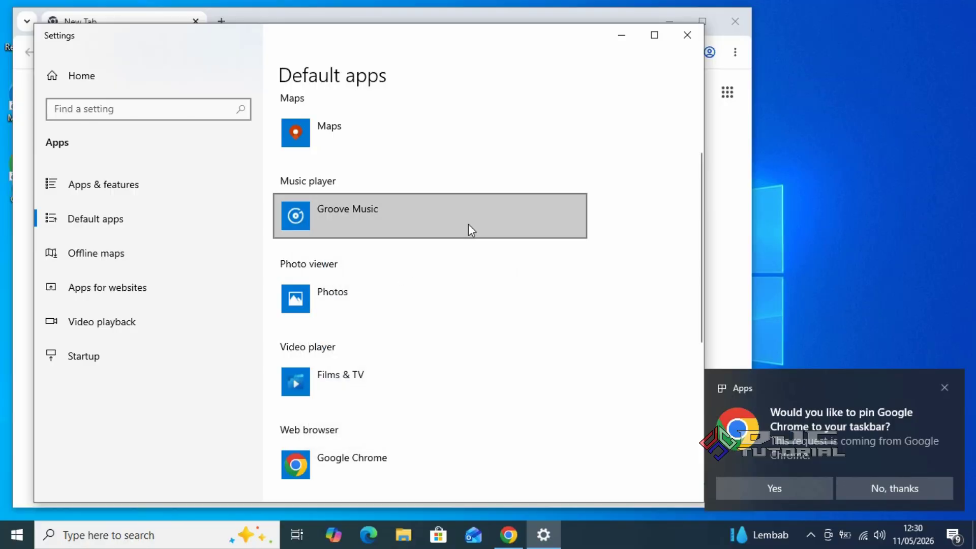
{"action": "left_click", "coordinate": [687, 35]}
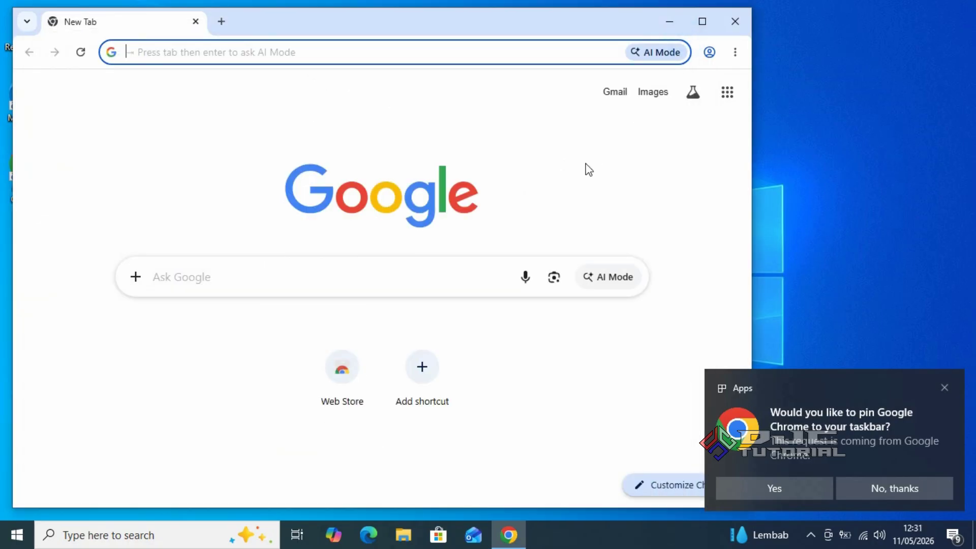
Search Google for "7 zip" in a maximized Chrome window and download the 64-bit x64 Windows installer from 7-zip.org.
{"action": "left_click", "coordinate": [702, 22]}
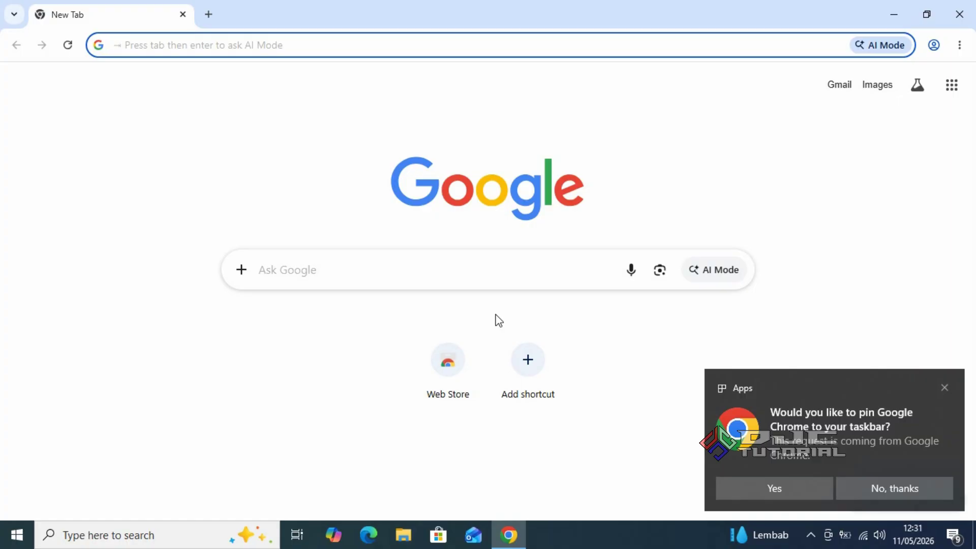
{"action": "left_click", "coordinate": [479, 276]}
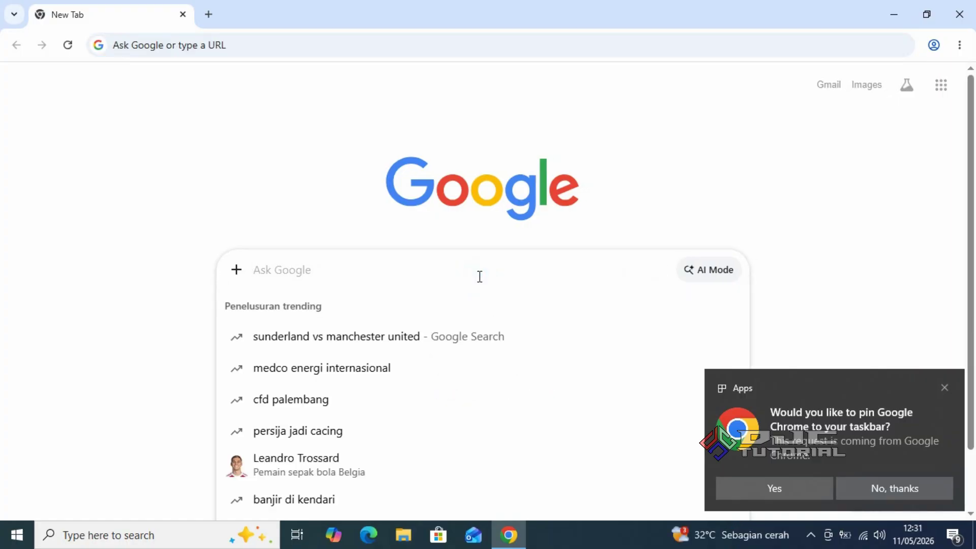
{"action": "type", "text": "7 zip"}
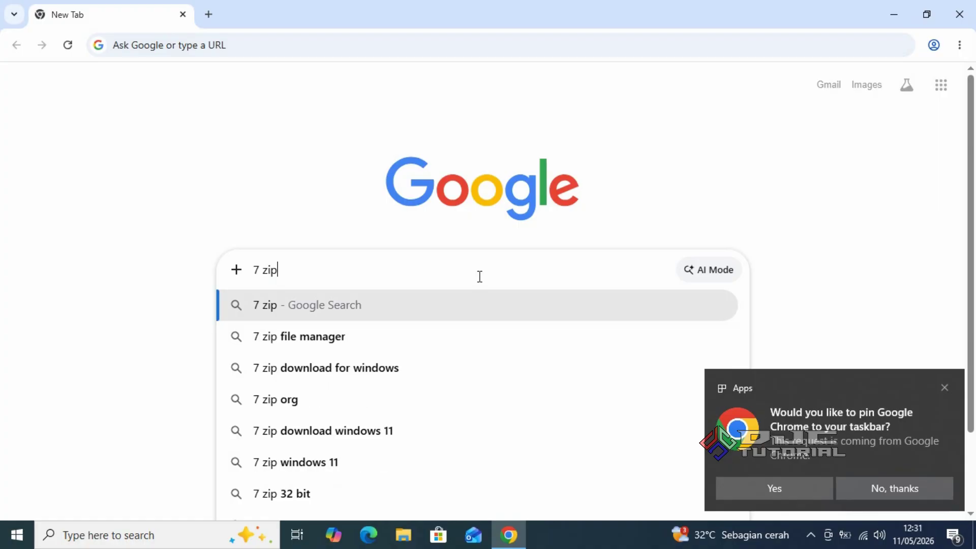
{"action": "key", "text": "Return"}
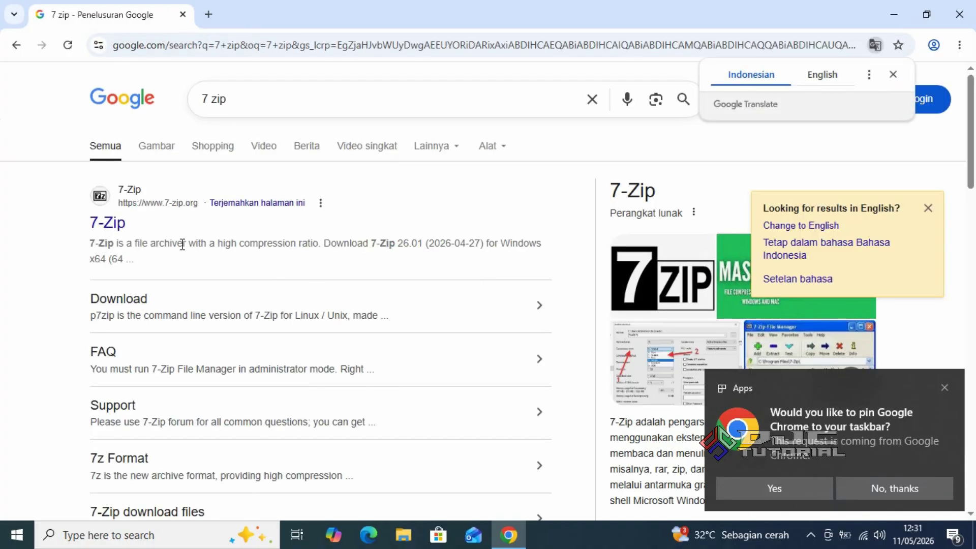
{"action": "left_click", "coordinate": [122, 234]}
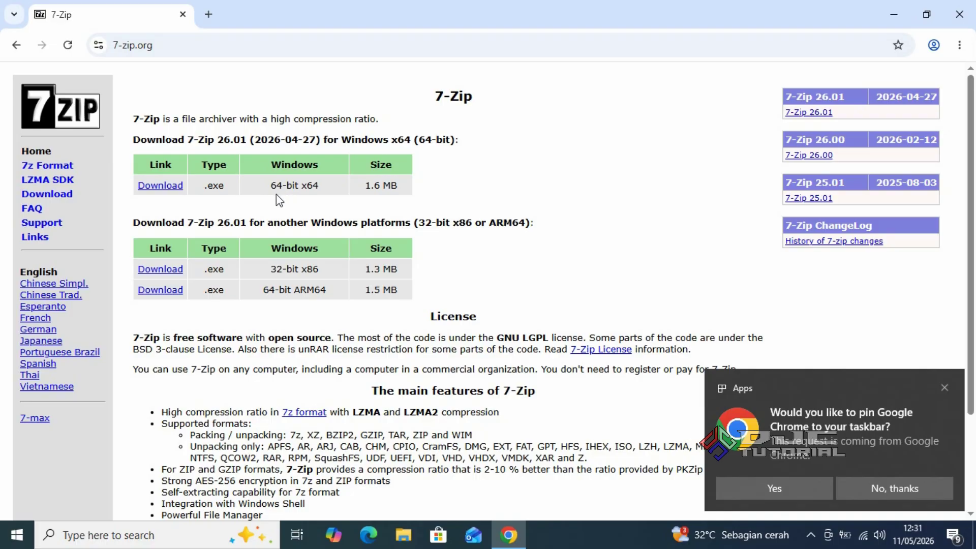
{"action": "left_click", "coordinate": [178, 190]}
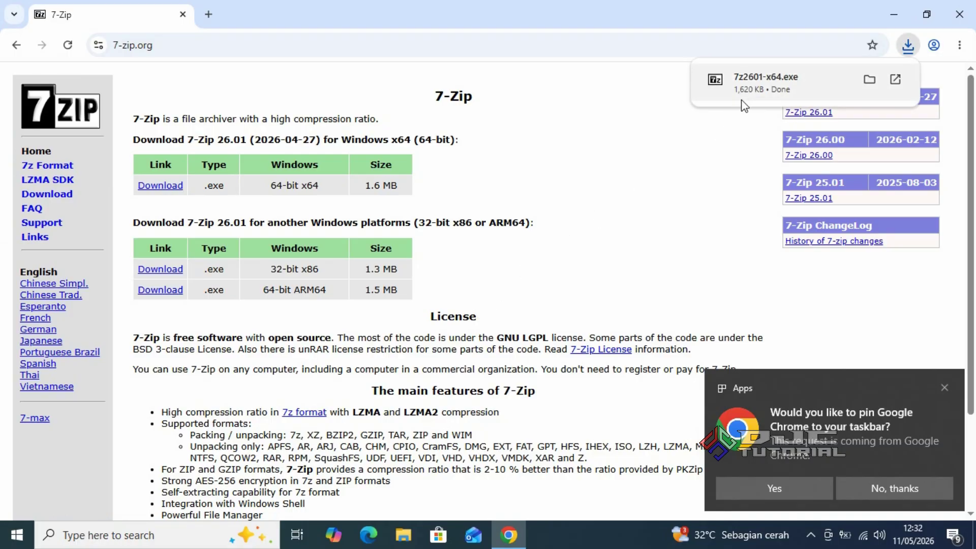
Run 7z2601-x64 from the Downloads folder as administrator and install 7-Zip in C:\Program Files\7-Zip\.
{"action": "left_click", "coordinate": [868, 79]}
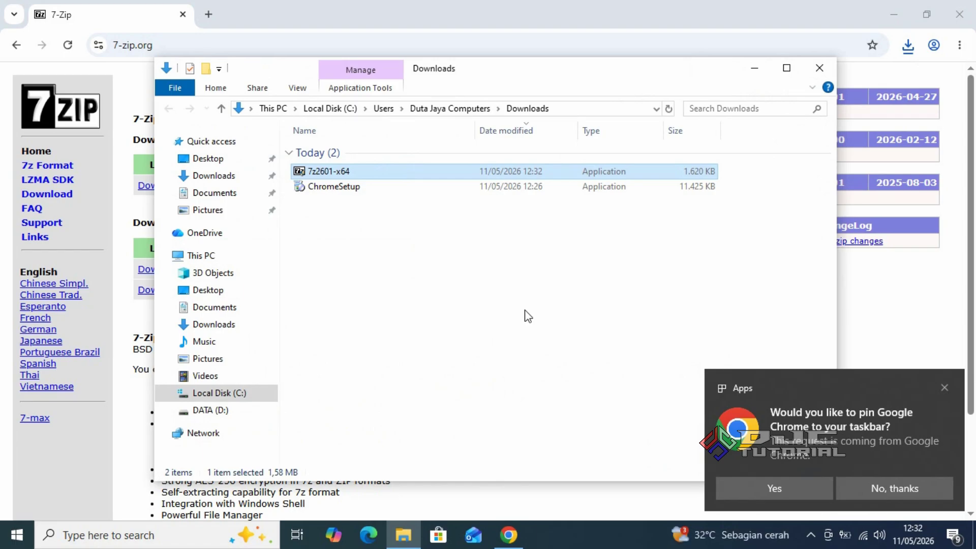
{"action": "right_click", "coordinate": [449, 175]}
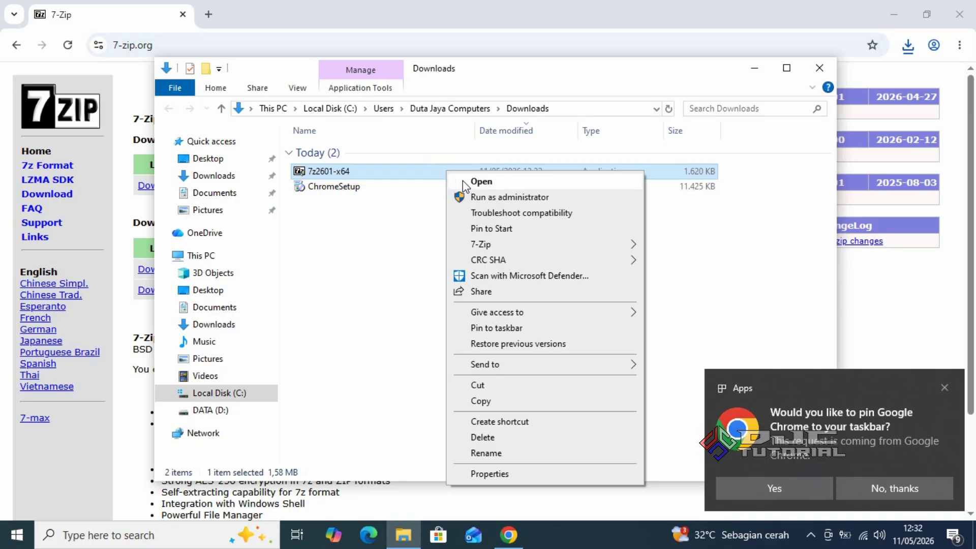
{"action": "left_click", "coordinate": [491, 198]}
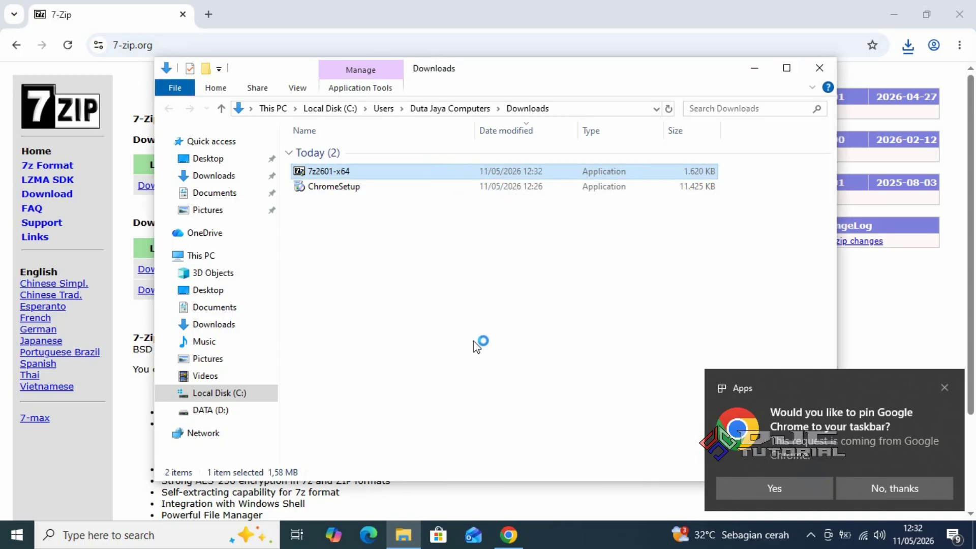
{"action": "left_click", "coordinate": [444, 395]}
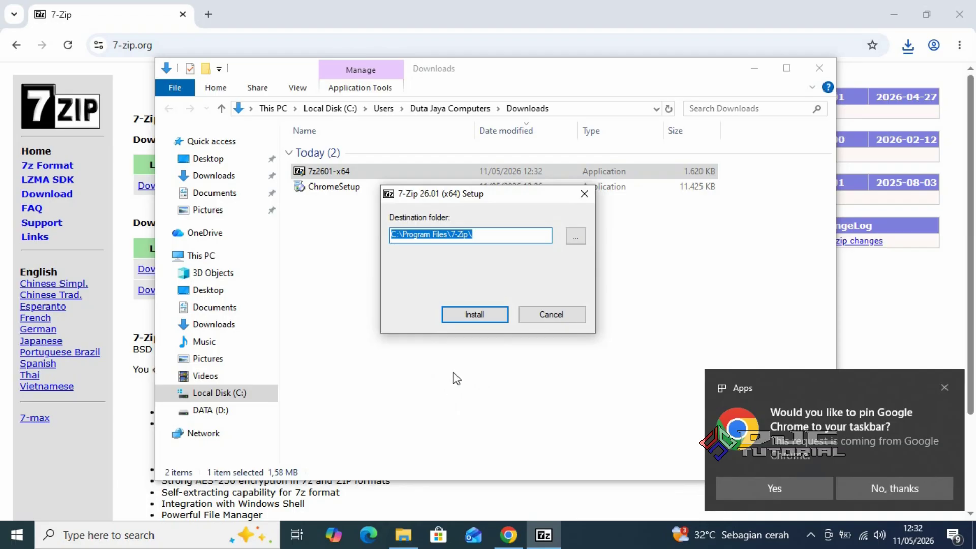
{"action": "left_click", "coordinate": [478, 313]}
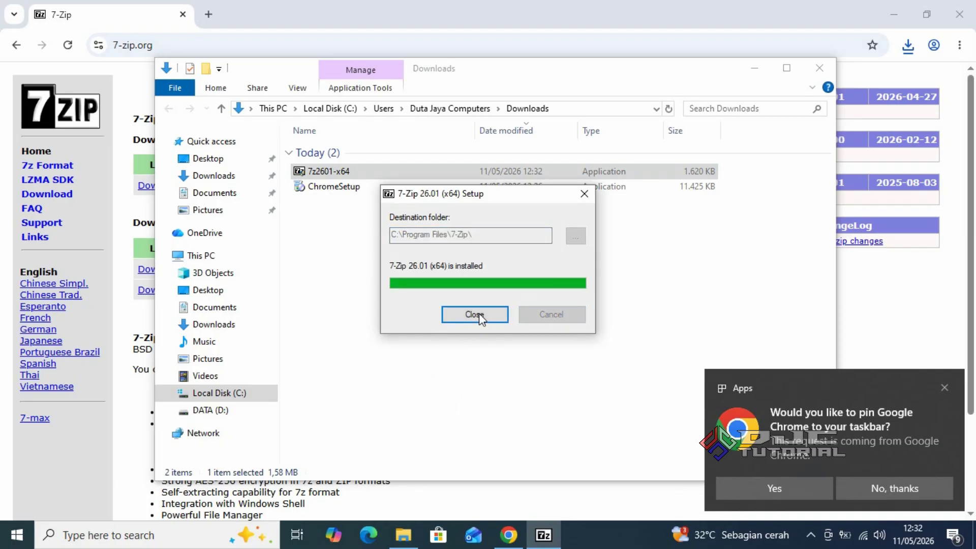
{"action": "left_click", "coordinate": [474, 314]}
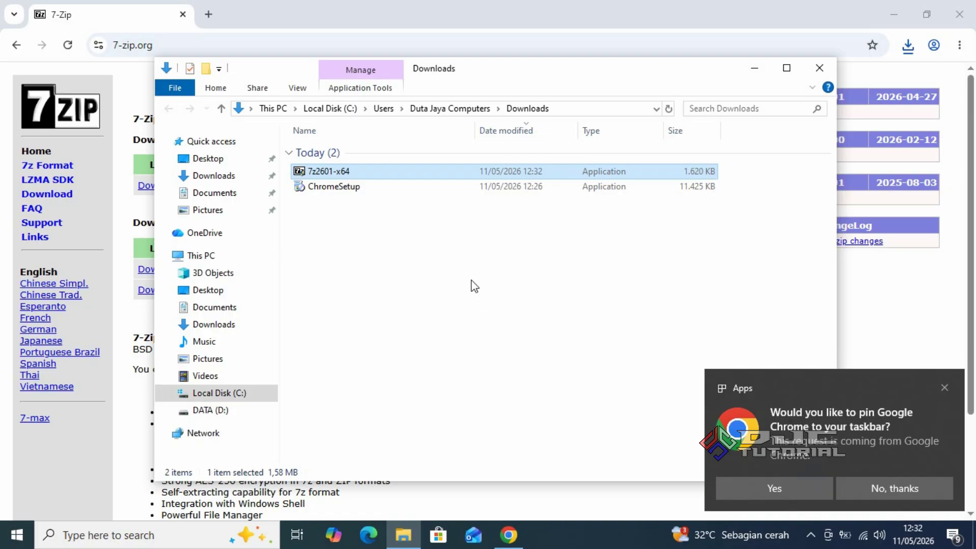
Check the 7-Zip commands offered for the 7z2601-x64 file, and close the Downloads folder.
{"action": "right_click", "coordinate": [438, 172]}
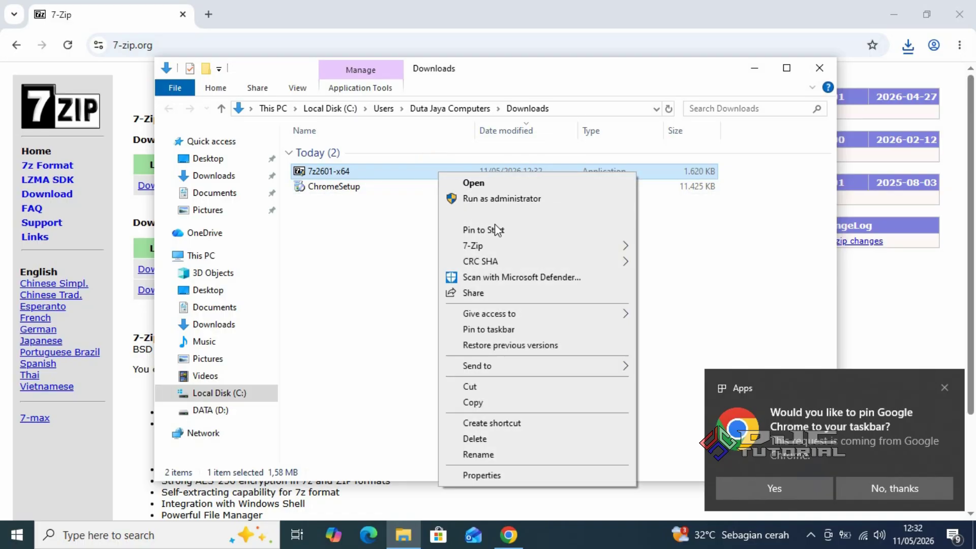
{"action": "mouse_move", "coordinate": [521, 249]}
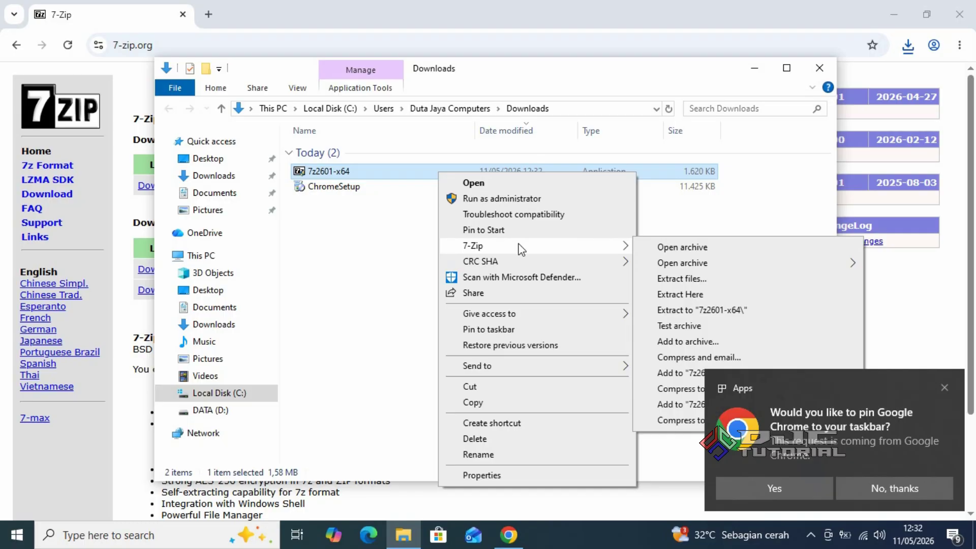
{"action": "left_click", "coordinate": [420, 292]}
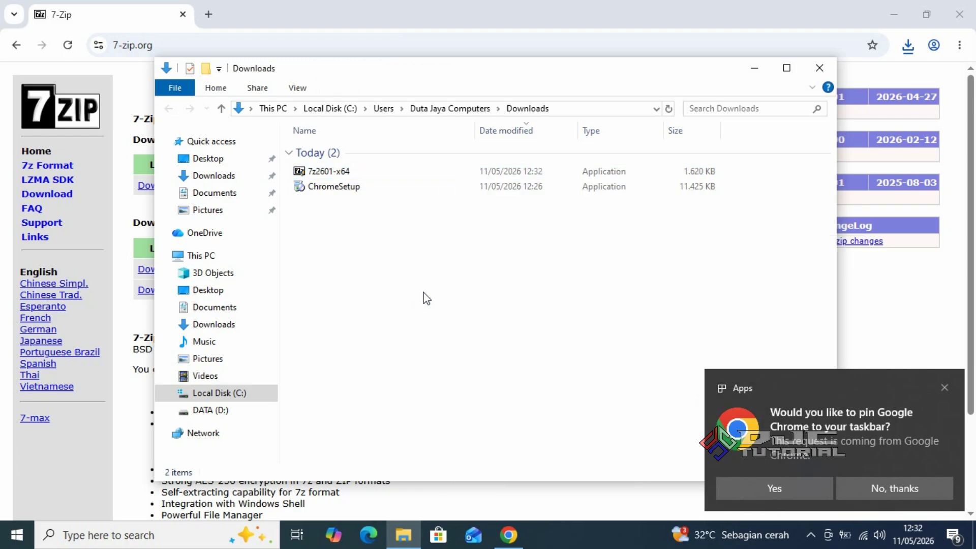
{"action": "left_click", "coordinate": [819, 68]}
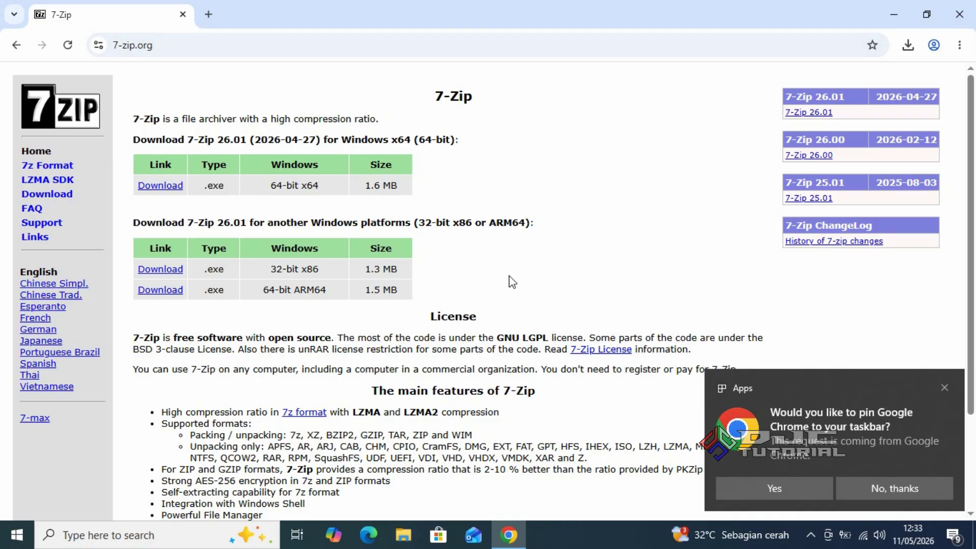
Search Google for "download adobe acrobat reader" and download the Acrobat Reader installer from Adobe's official page.
{"action": "left_click", "coordinate": [422, 50]}
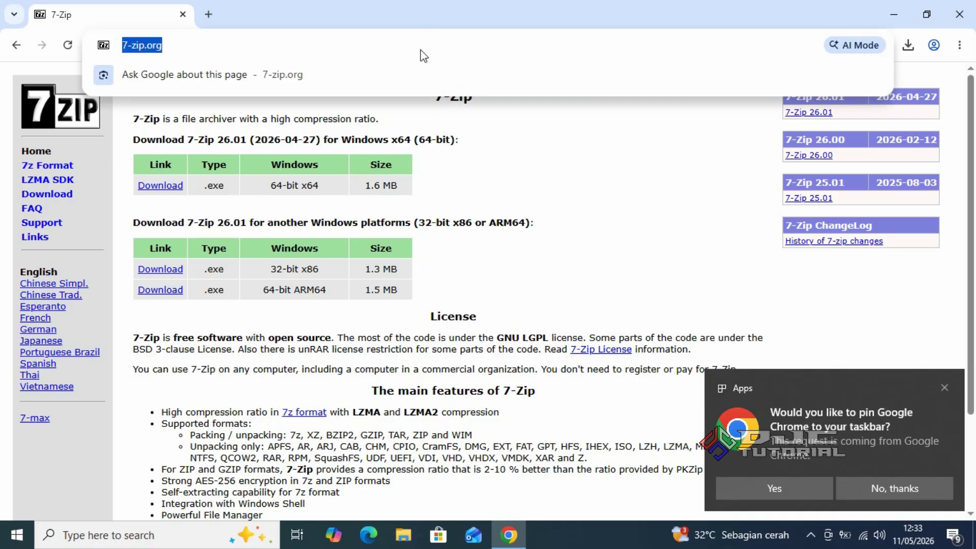
{"action": "type", "text": "download adobe acrobat reader"}
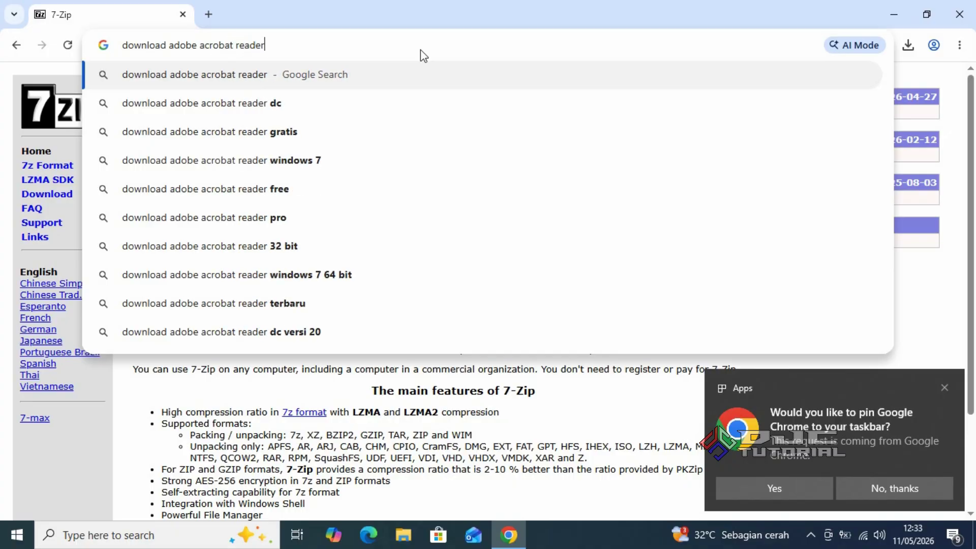
{"action": "key", "text": "Return"}
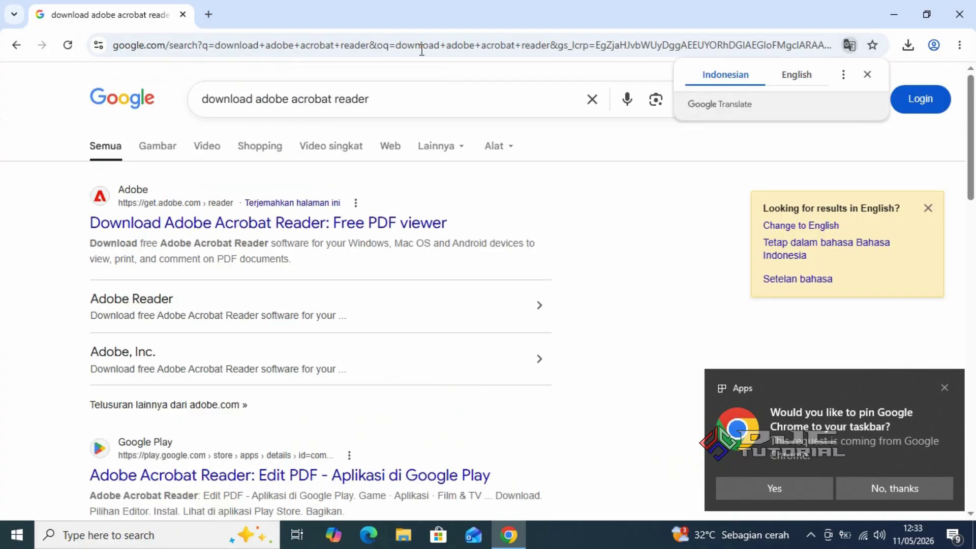
{"action": "left_click", "coordinate": [323, 224]}
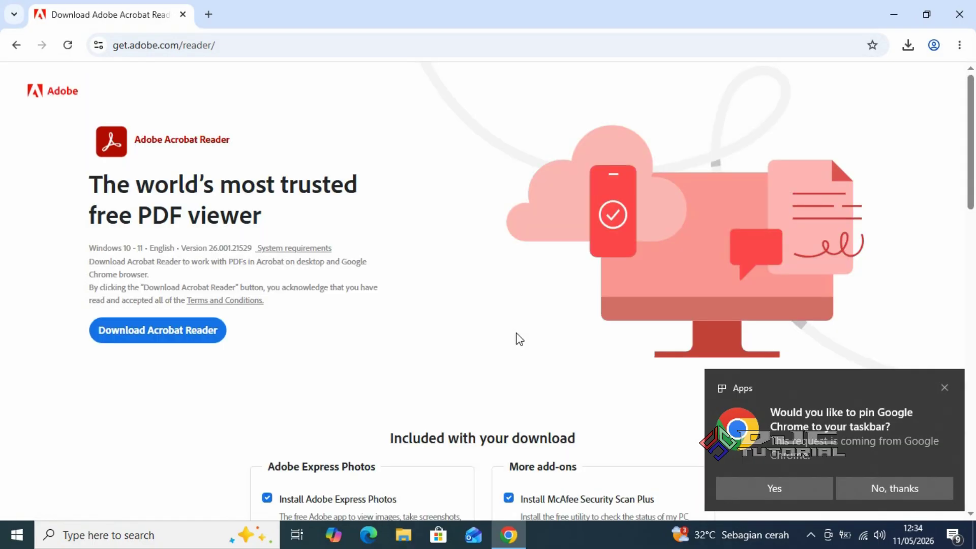
{"action": "left_click", "coordinate": [208, 333]}
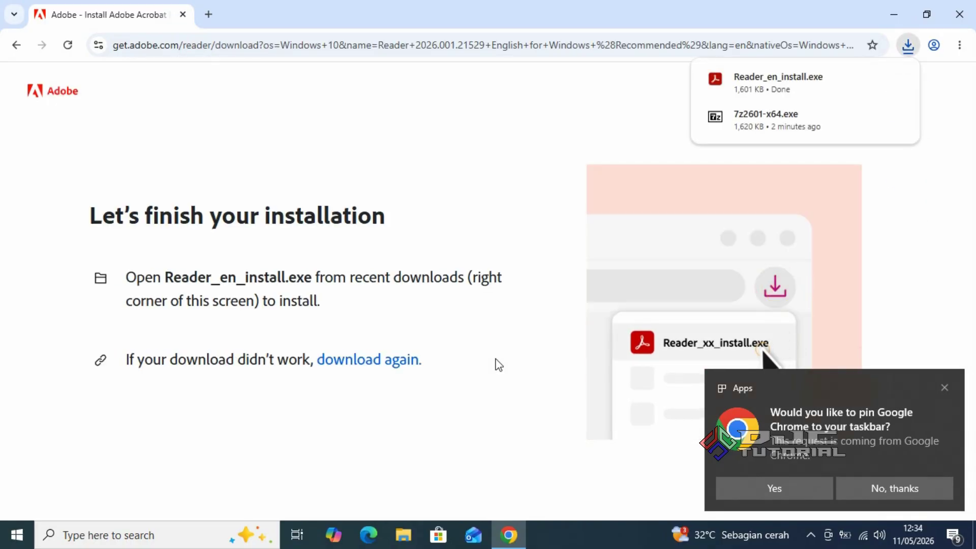
Run the downloaded Reader_en_install.exe with permission to change the device, and decline pinning Google Chrome to the taskbar.
{"action": "left_click", "coordinate": [773, 88]}
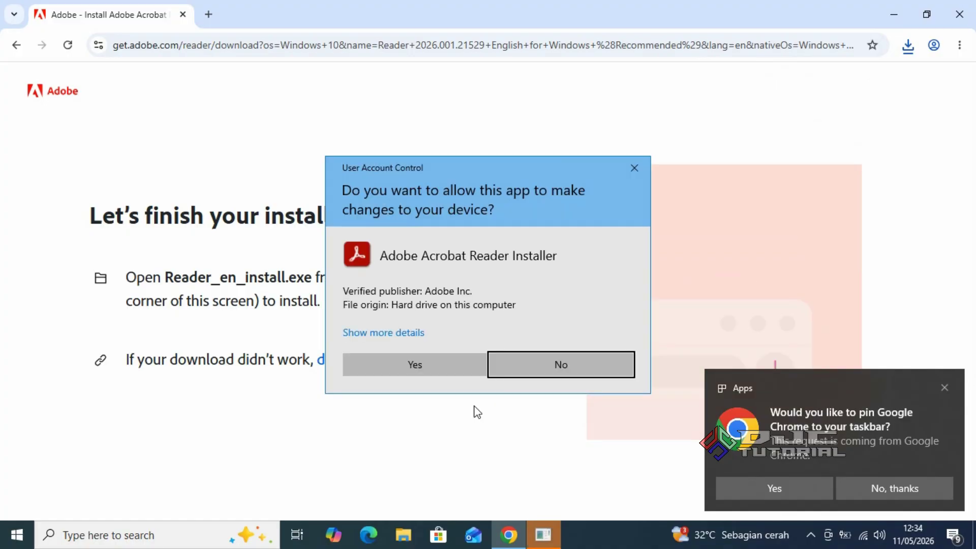
{"action": "left_click", "coordinate": [448, 370]}
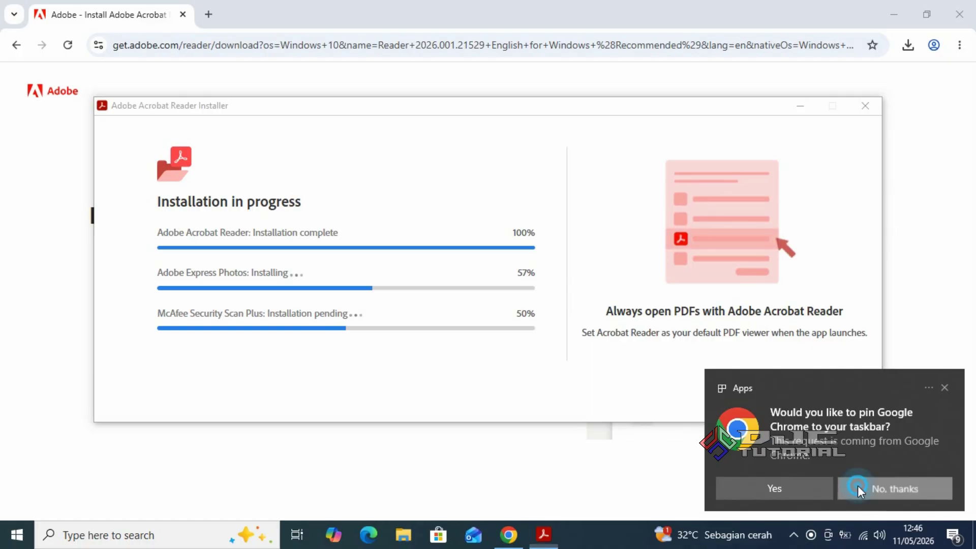
{"action": "left_click", "coordinate": [858, 486]}
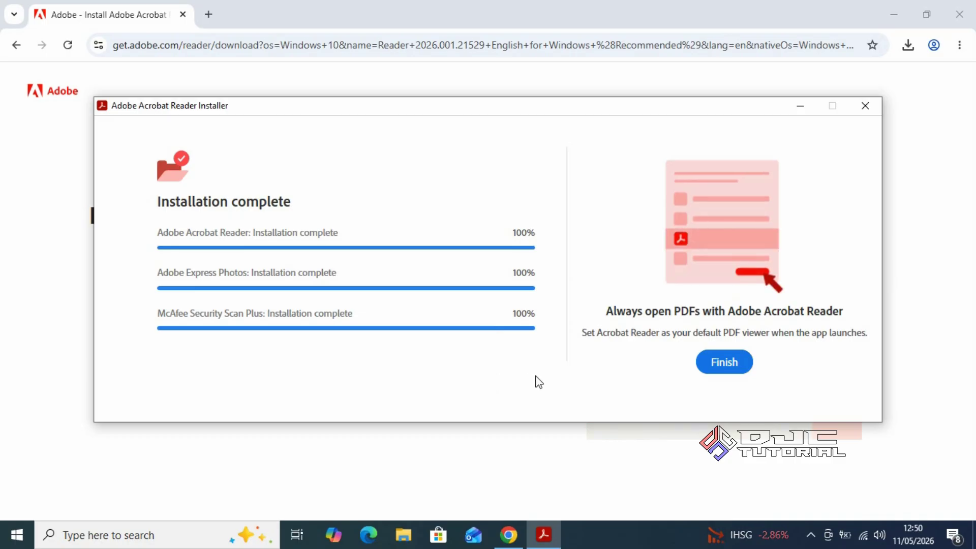
Finish the Acrobat Reader installer with Adobe Acrobat as the default app for .pdf files, and close Chrome and Acrobat Reader.
{"action": "left_click", "coordinate": [707, 362]}
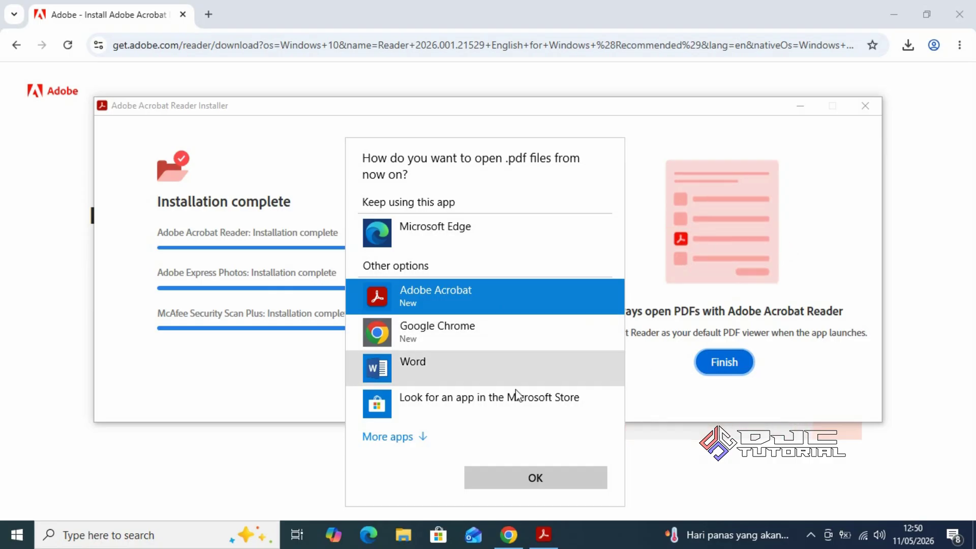
{"action": "left_click", "coordinate": [529, 478]}
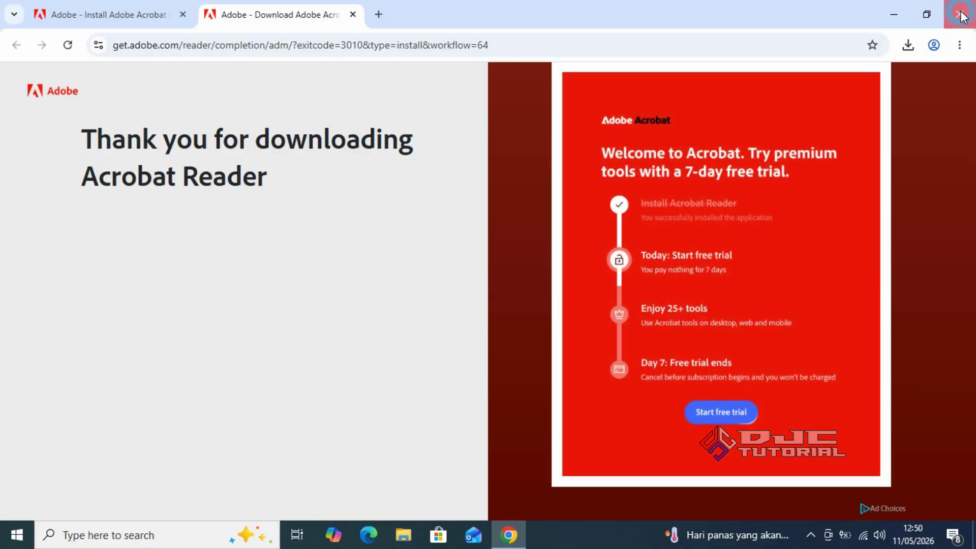
{"action": "left_click", "coordinate": [959, 14]}
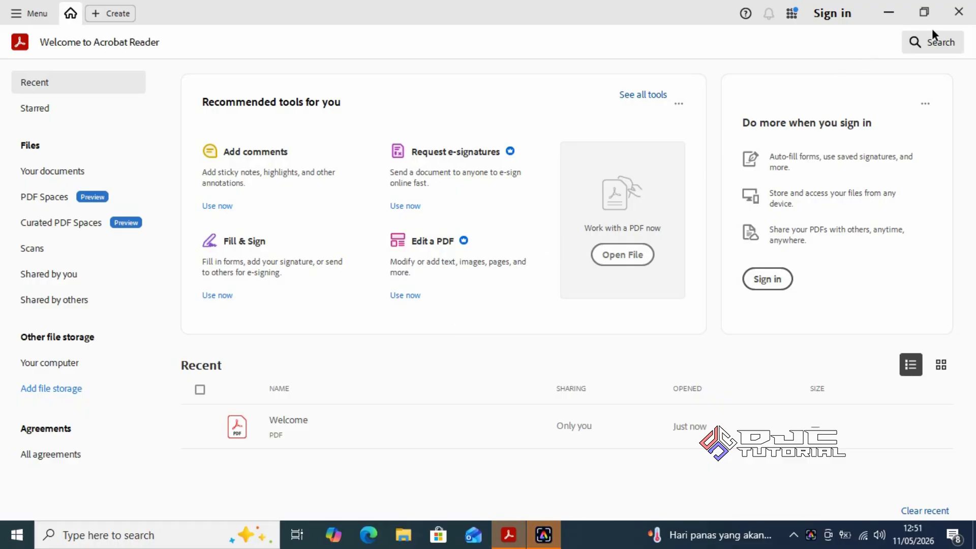
{"action": "left_click", "coordinate": [958, 11]}
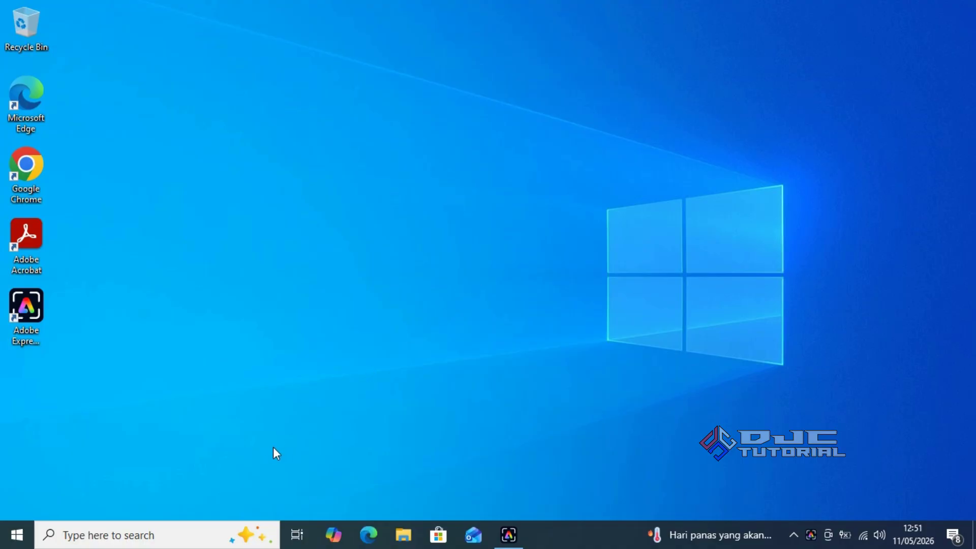
Search Windows for "store", open the Microsoft Store and update it.
{"action": "left_click", "coordinate": [205, 533]}
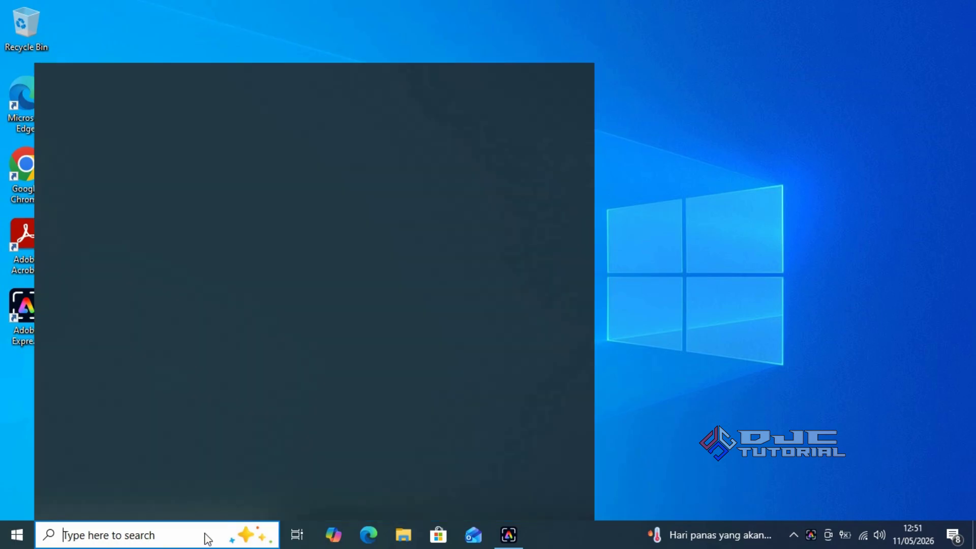
{"action": "type", "text": "store"}
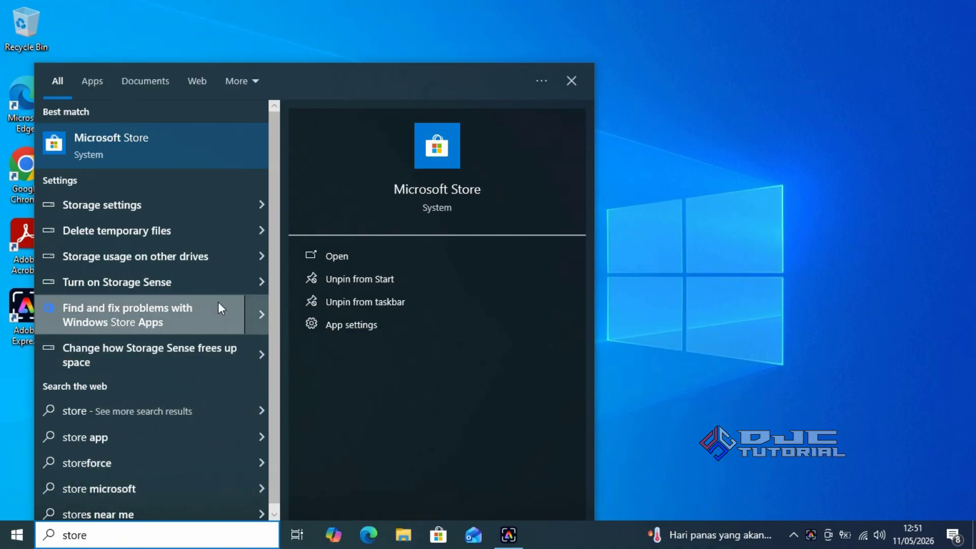
{"action": "left_click", "coordinate": [219, 159]}
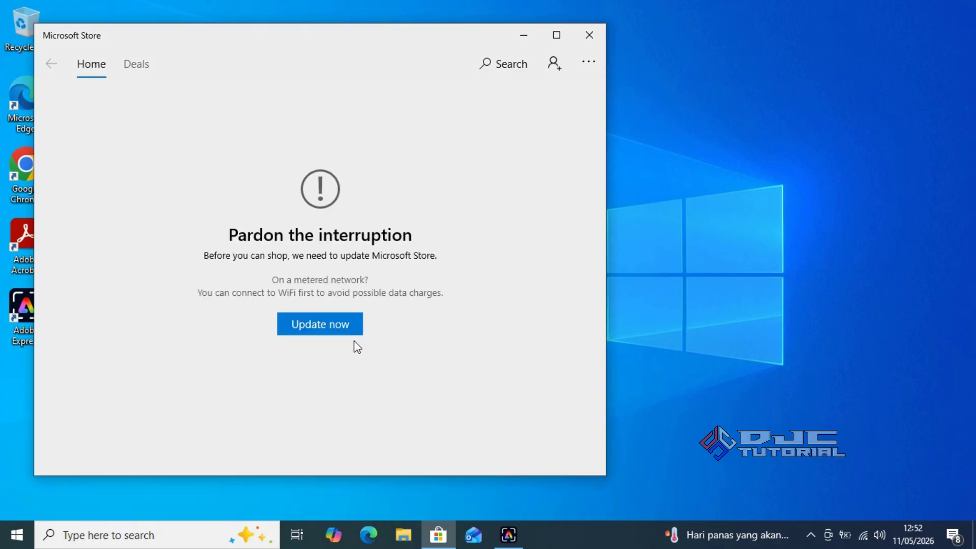
{"action": "left_click", "coordinate": [333, 327]}
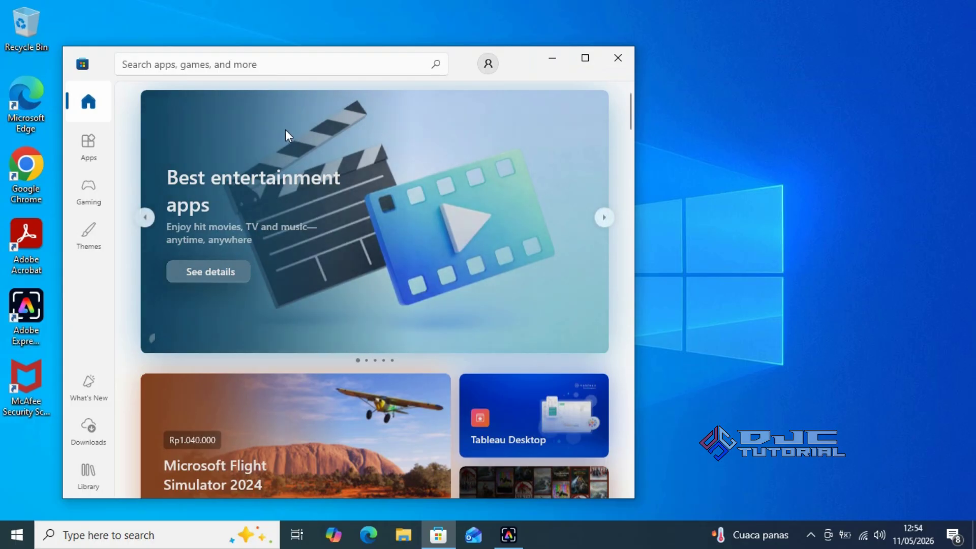
Search the Microsoft Store for "Whatsapp" and install the free WhatsApp app.
{"action": "left_click", "coordinate": [273, 66]}
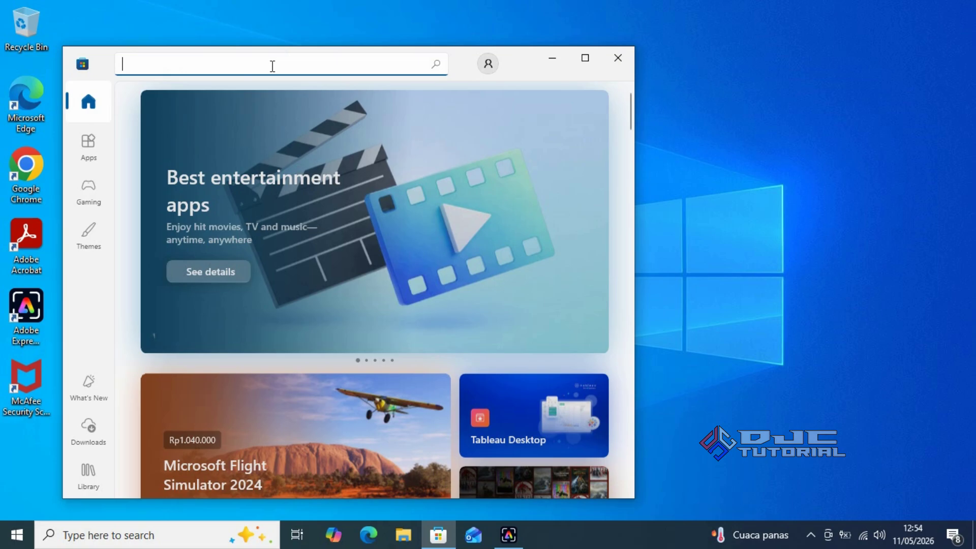
{"action": "type", "text": "W"}
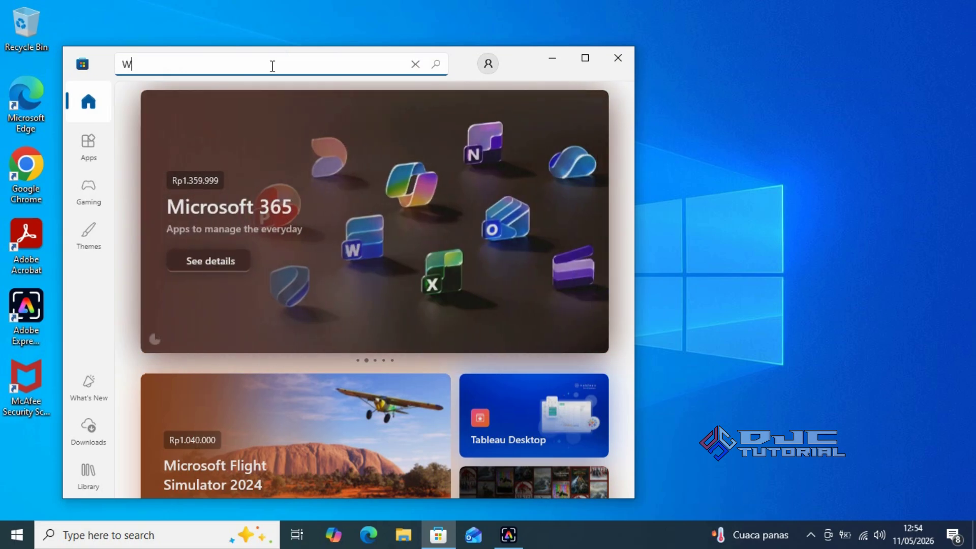
{"action": "type", "text": "hatsapp"}
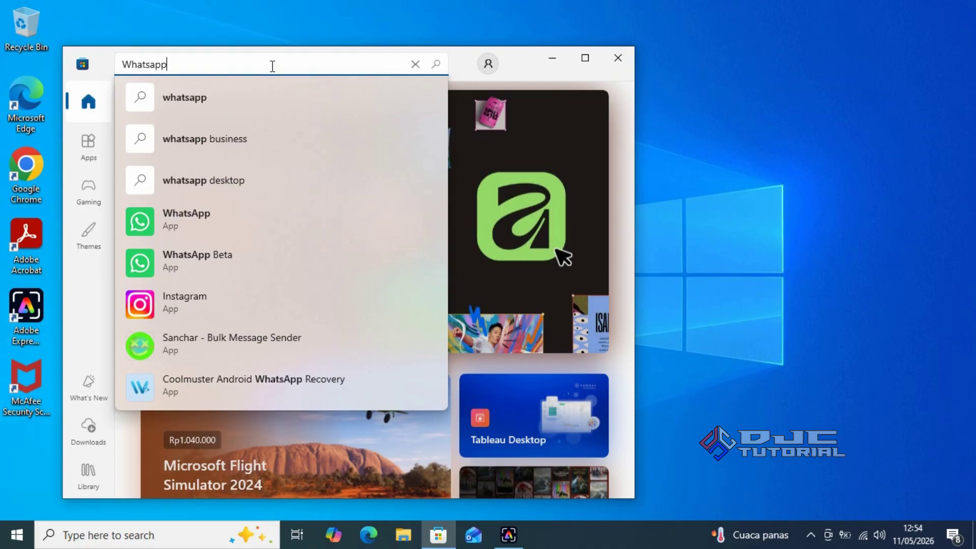
{"action": "key", "text": "Return"}
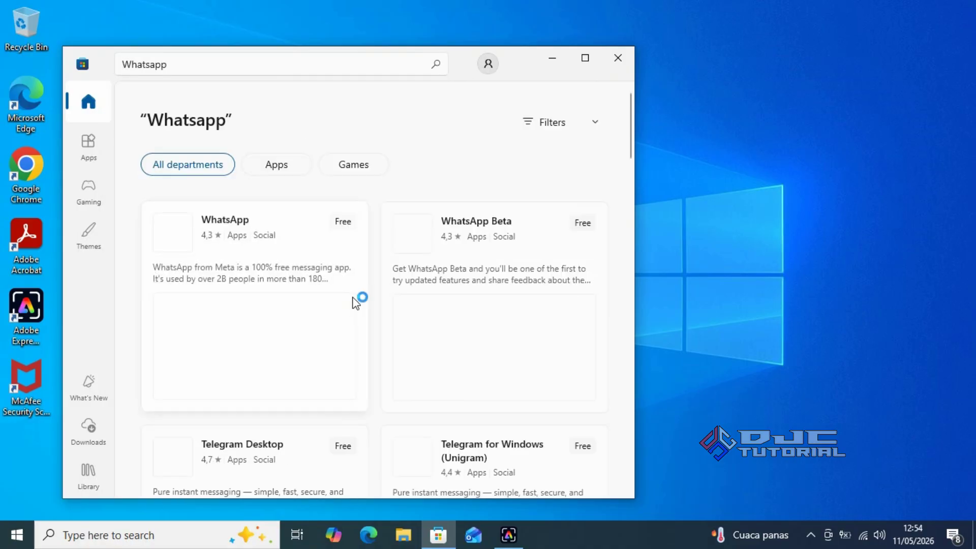
{"action": "mouse_move", "coordinate": [353, 299]}
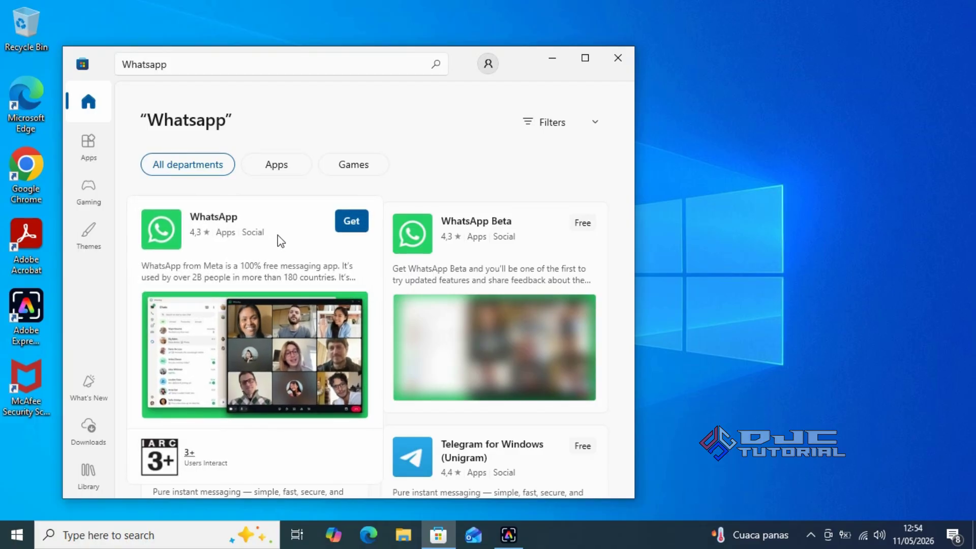
{"action": "left_click", "coordinate": [350, 222]}
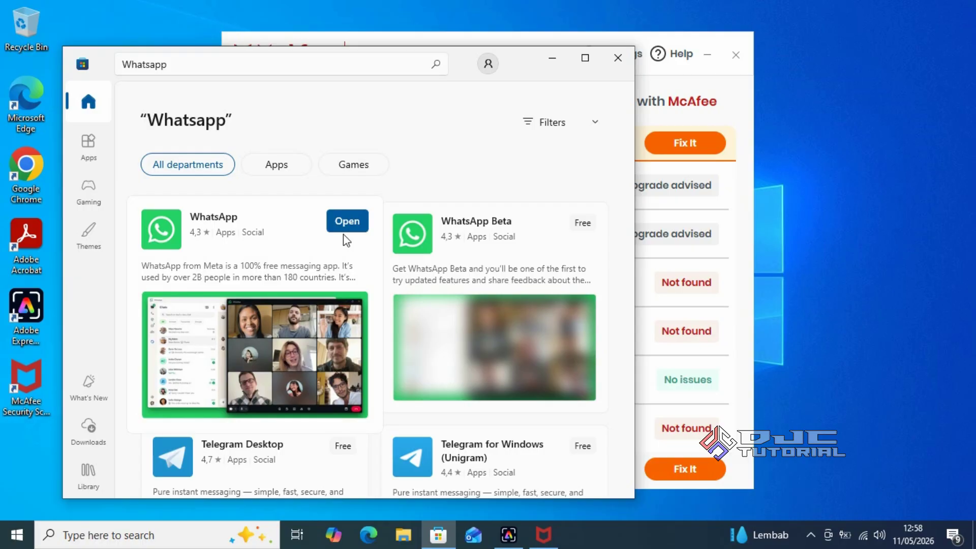
Find "instagram" in the Microsoft Store and install the Instagram app, and close the Store and the McAfee Security Scan Plus window.
{"action": "left_click", "coordinate": [179, 63]}
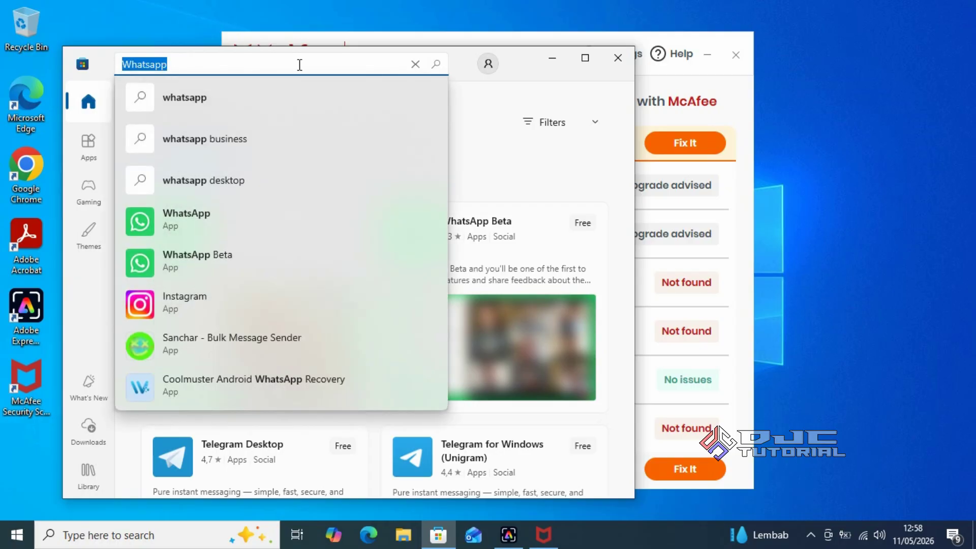
{"action": "type", "text": "insta"}
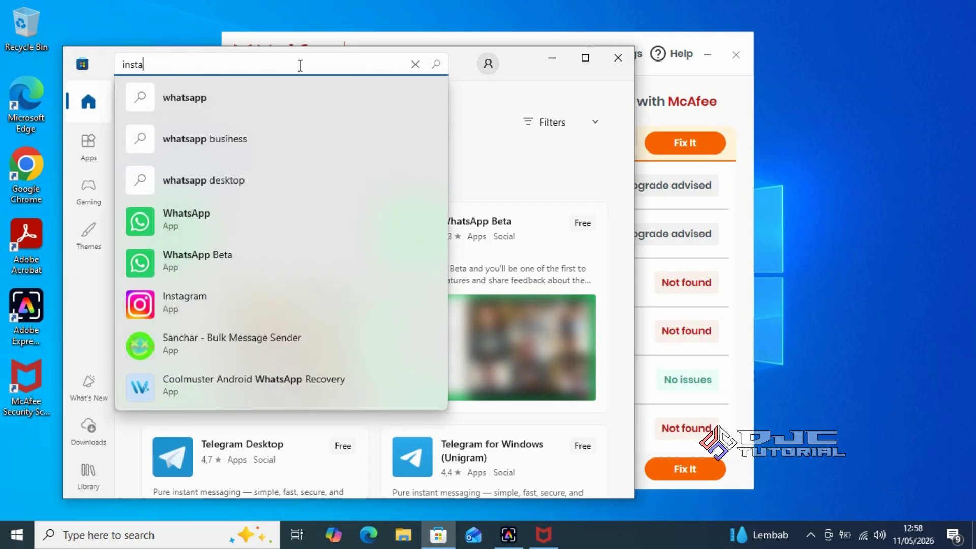
{"action": "type", "text": "gram"}
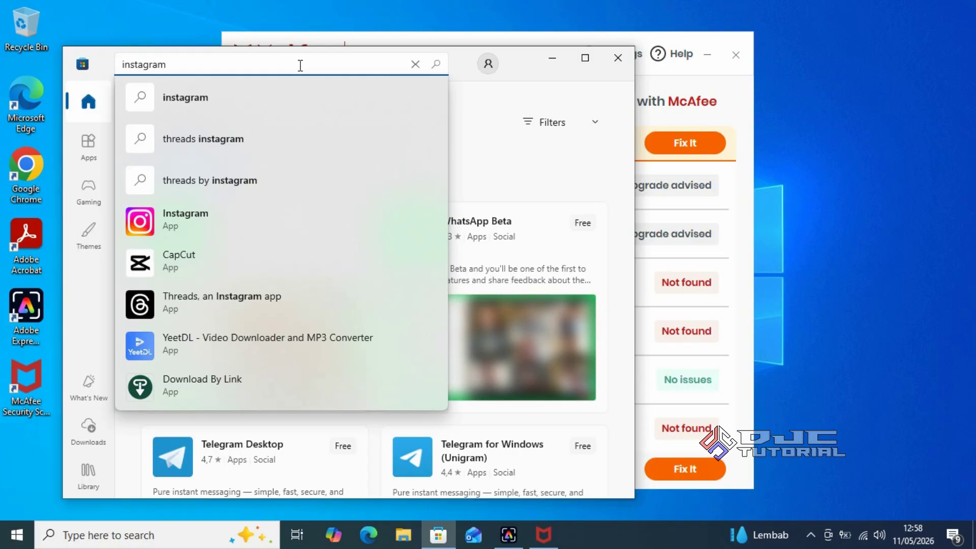
{"action": "left_click", "coordinate": [245, 220]}
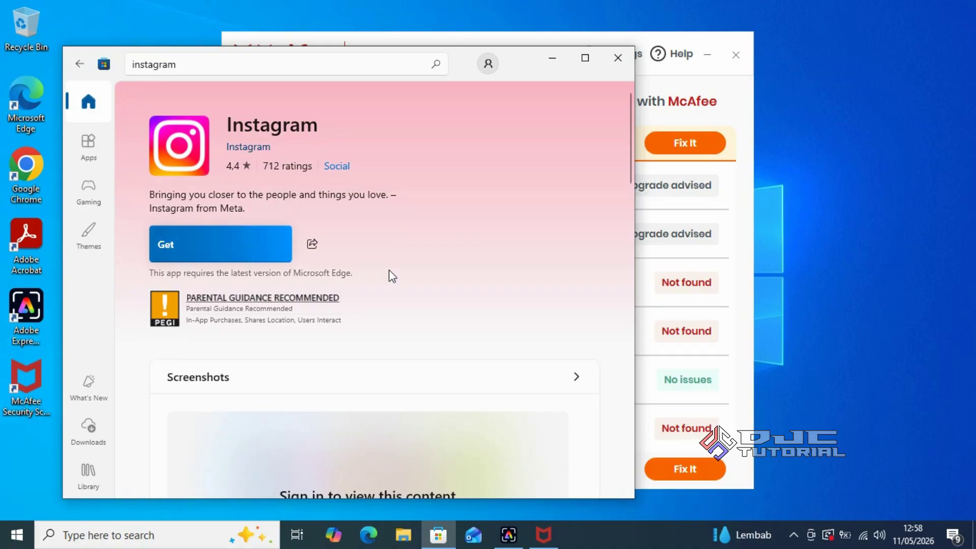
{"action": "left_click", "coordinate": [254, 245]}
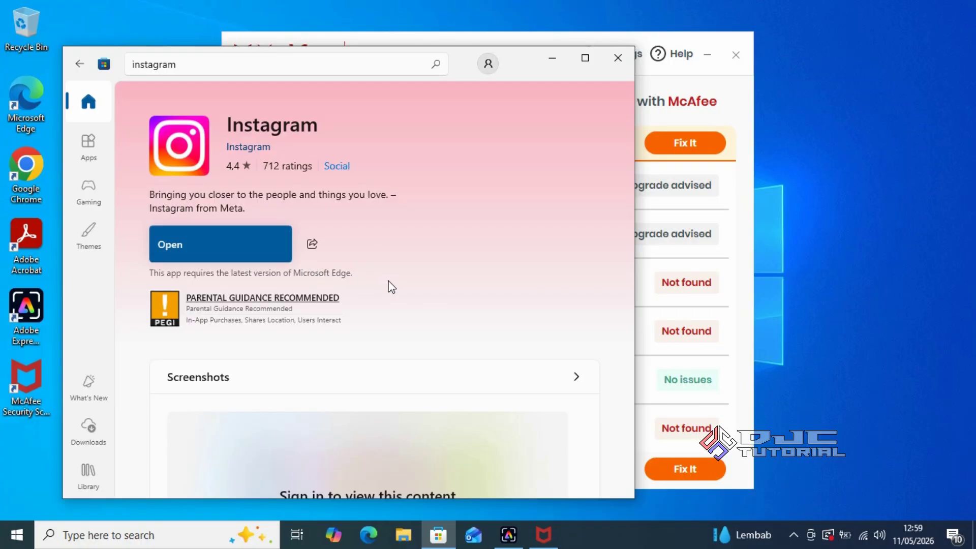
{"action": "left_click", "coordinate": [612, 69]}
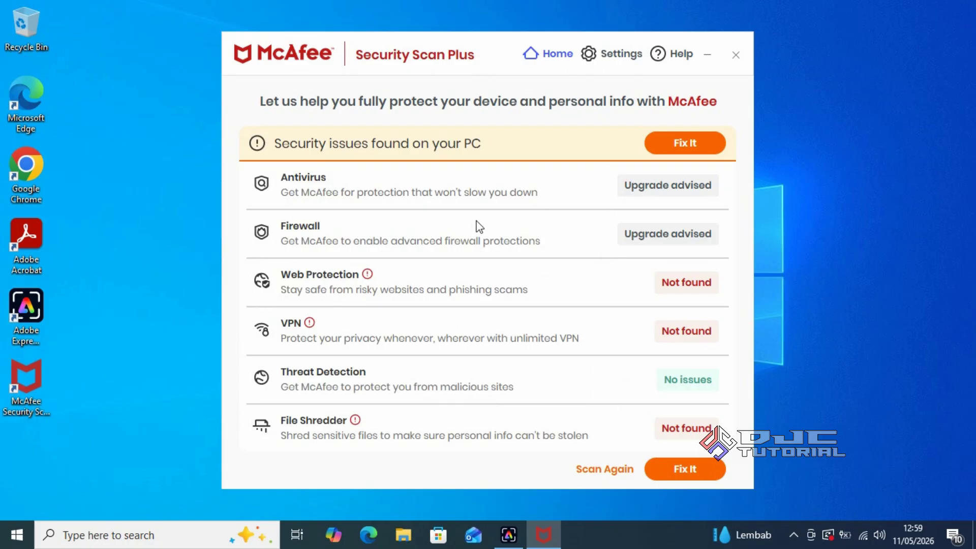
{"action": "left_click", "coordinate": [720, 65]}
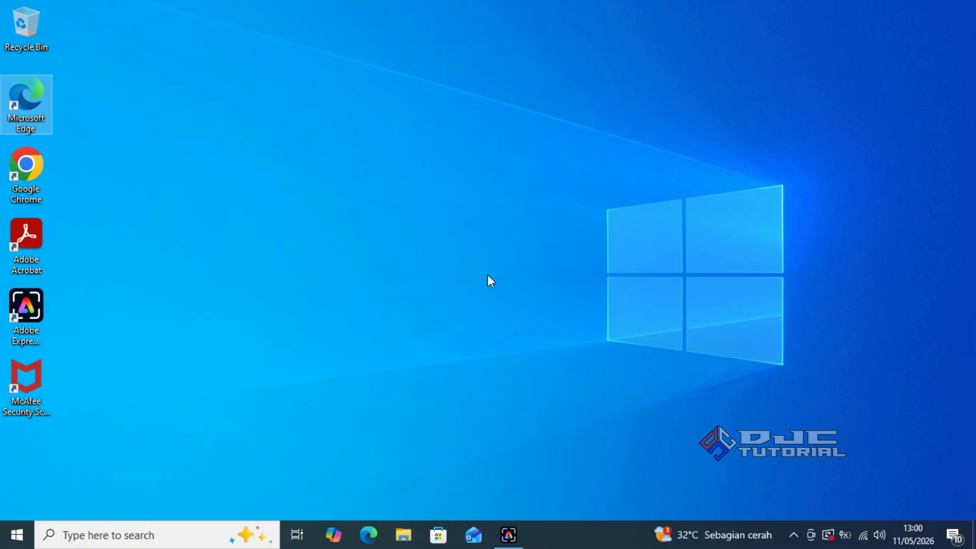
Search Windows for "run" and use the Run dialog to open shell:appsfolder.
{"action": "left_click", "coordinate": [142, 535]}
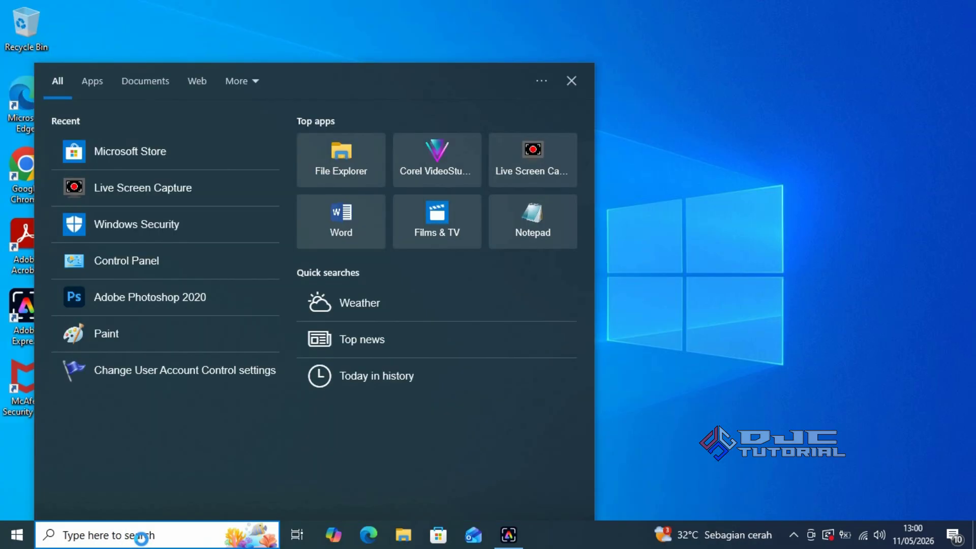
{"action": "type", "text": "run"}
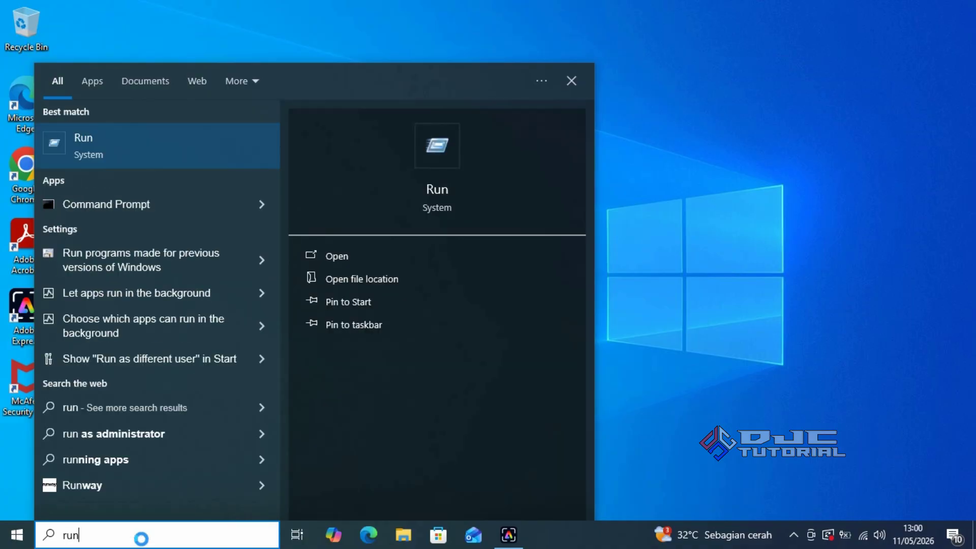
{"action": "left_click", "coordinate": [110, 152]}
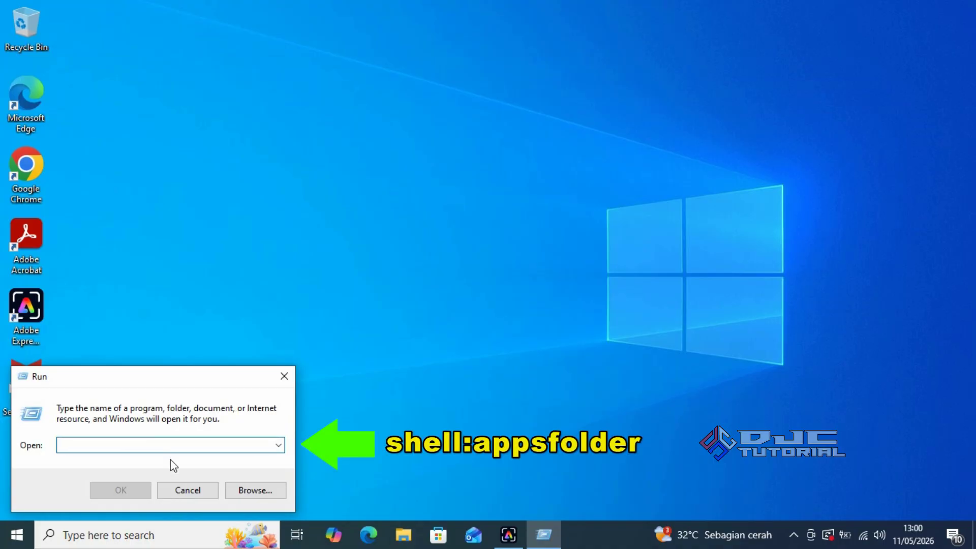
{"action": "type", "text": "shell"}
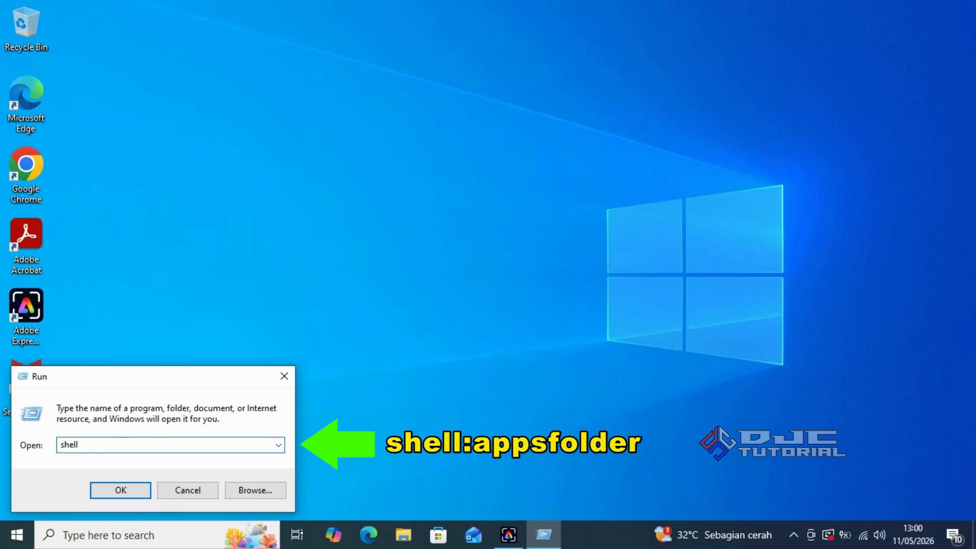
{"action": "type", "text": ":appsfolder"}
{"action": "left_click", "coordinate": [144, 491]}
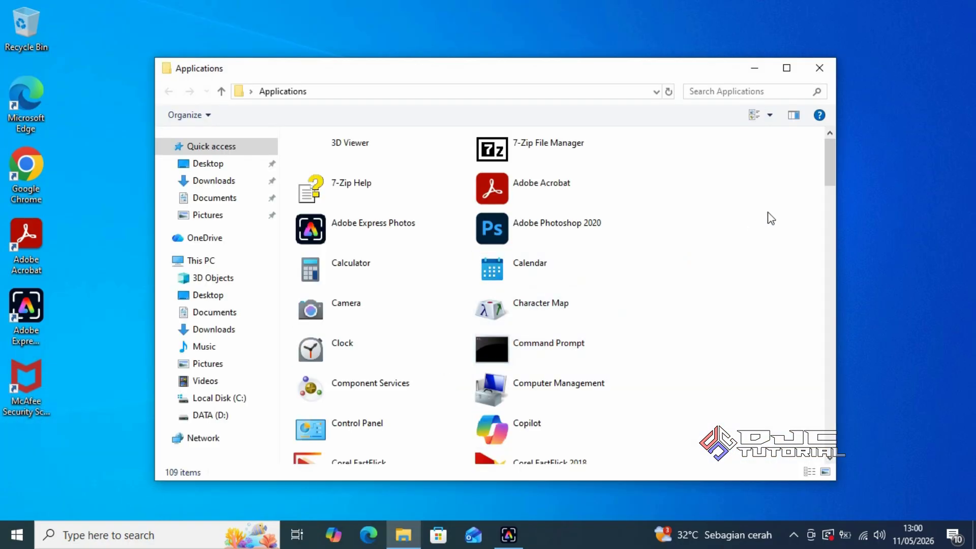
Create a shortcut for WhatsApp from the Applications folder and accept placing it on the desktop.
{"action": "left_click_drag", "start_coordinate": [829, 170], "coordinate": [809, 403]}
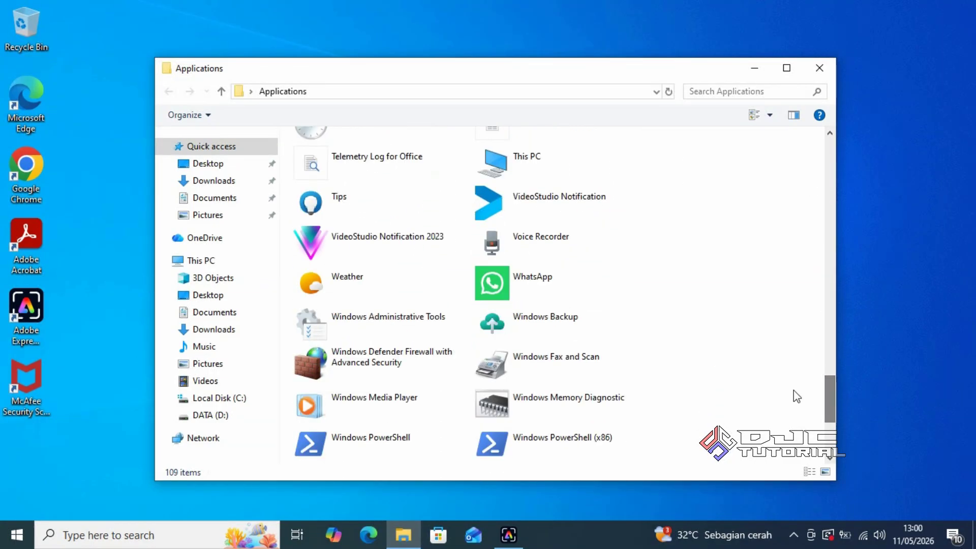
{"action": "left_click", "coordinate": [536, 285]}
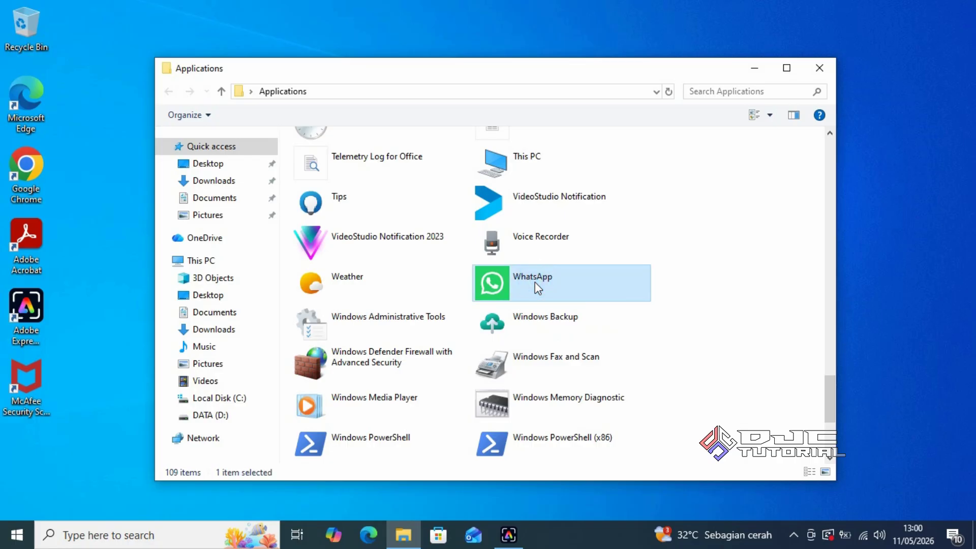
{"action": "right_click", "coordinate": [535, 283]}
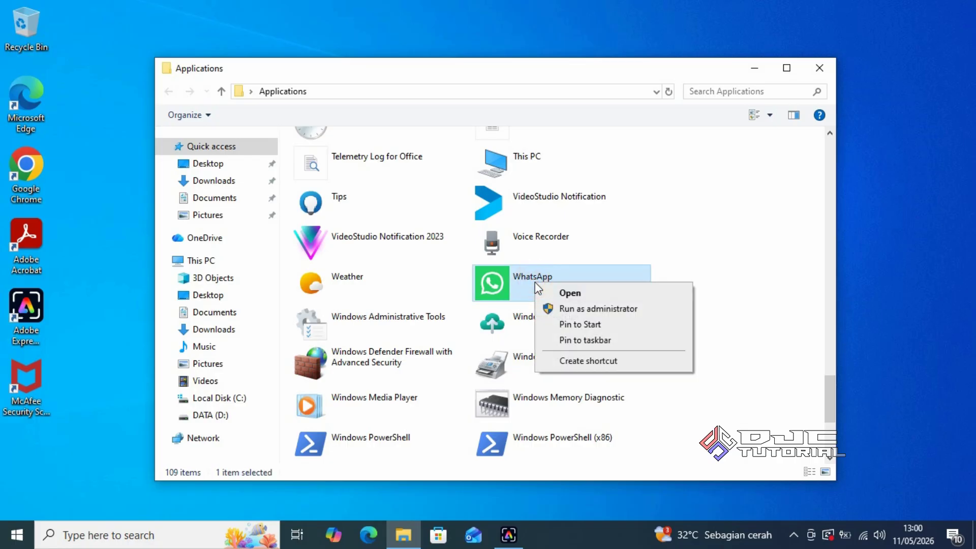
{"action": "left_click", "coordinate": [578, 361]}
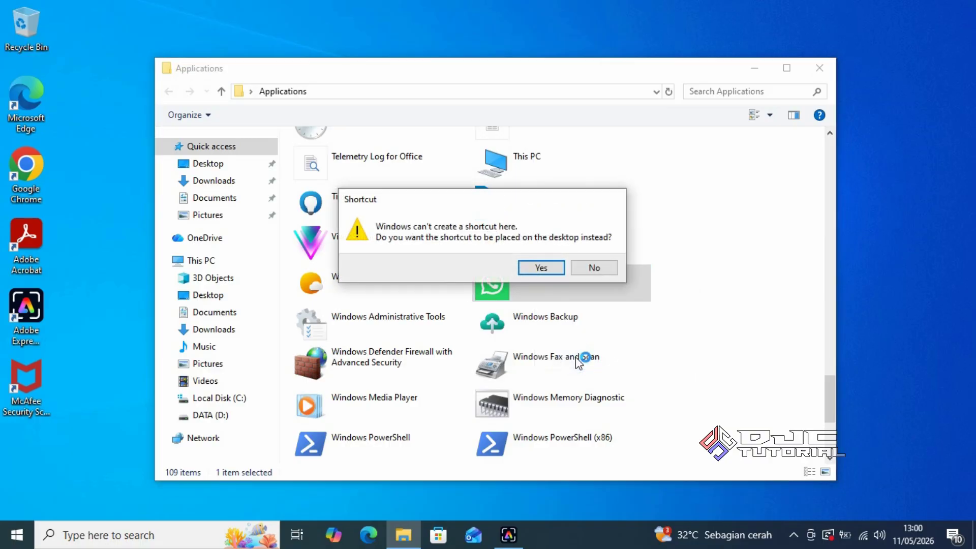
{"action": "left_click", "coordinate": [542, 267]}
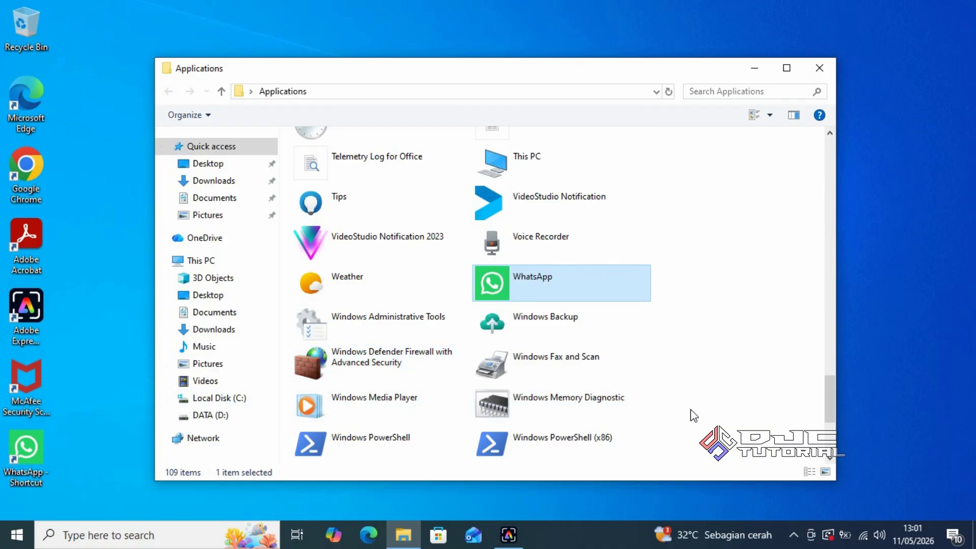
Create a desktop shortcut for Instagram from the Applications folder and close the folder window.
{"action": "left_click_drag", "start_coordinate": [827, 408], "coordinate": [830, 244]}
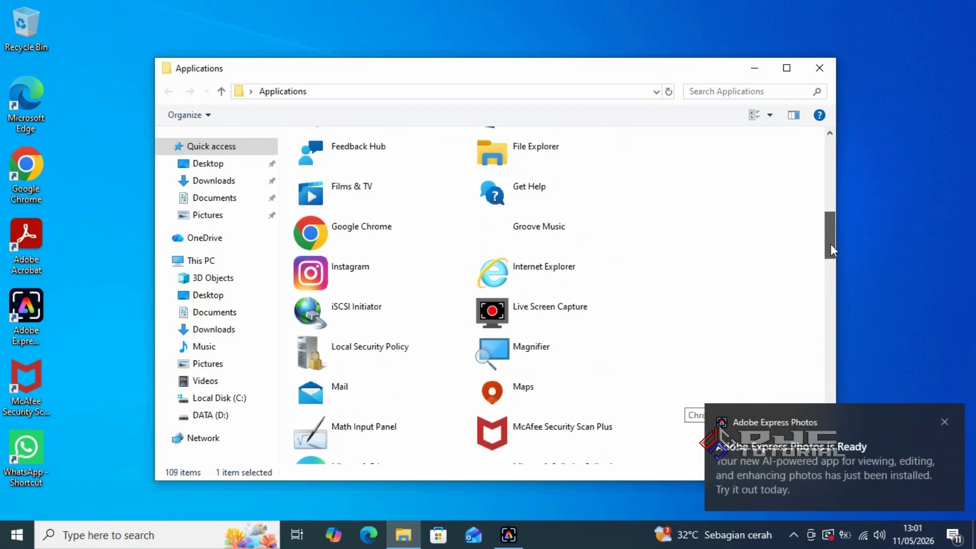
{"action": "double_click", "coordinate": [382, 282]}
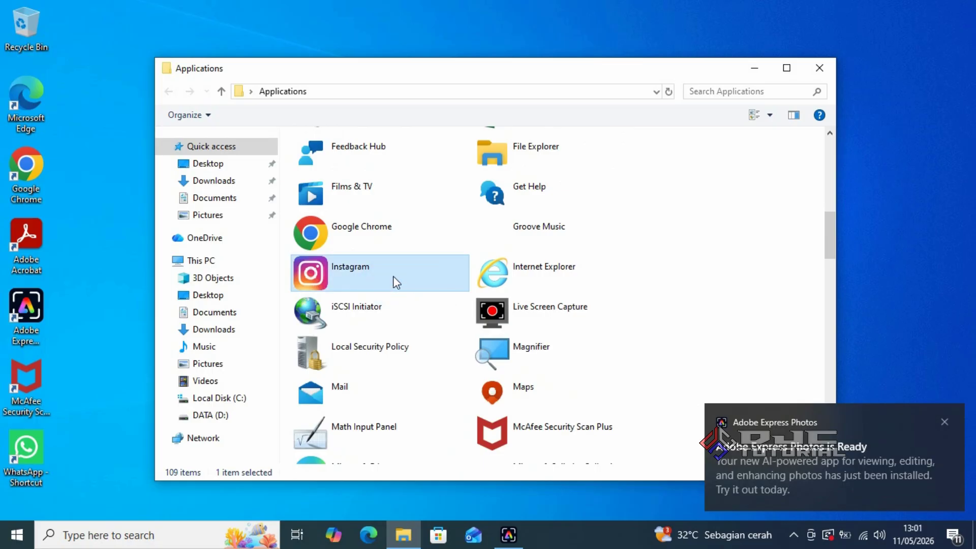
{"action": "right_click", "coordinate": [394, 278]}
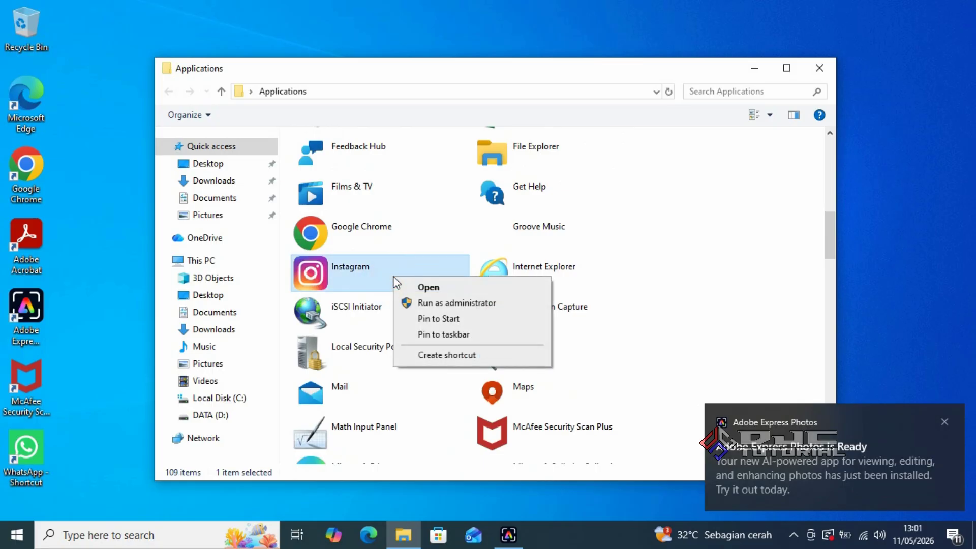
{"action": "left_click", "coordinate": [431, 353]}
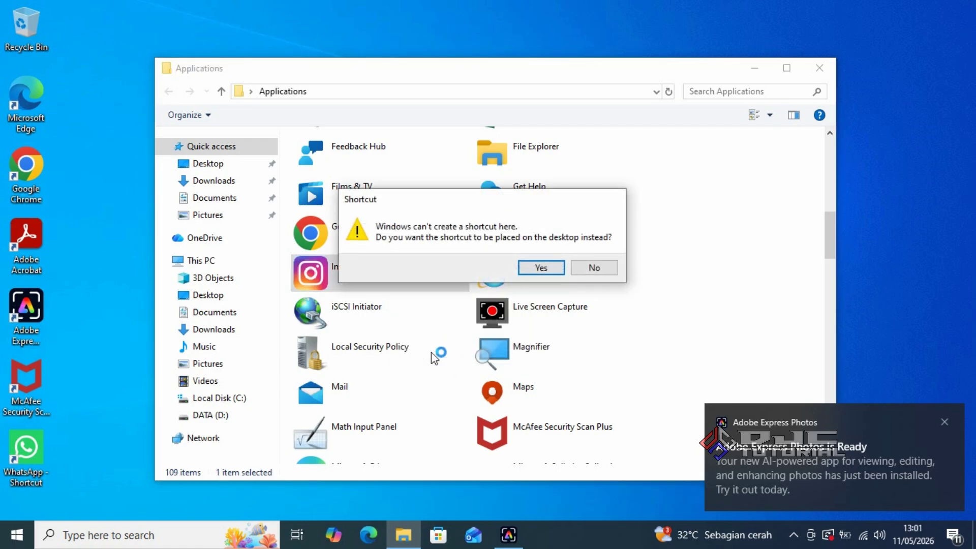
{"action": "left_click", "coordinate": [541, 268]}
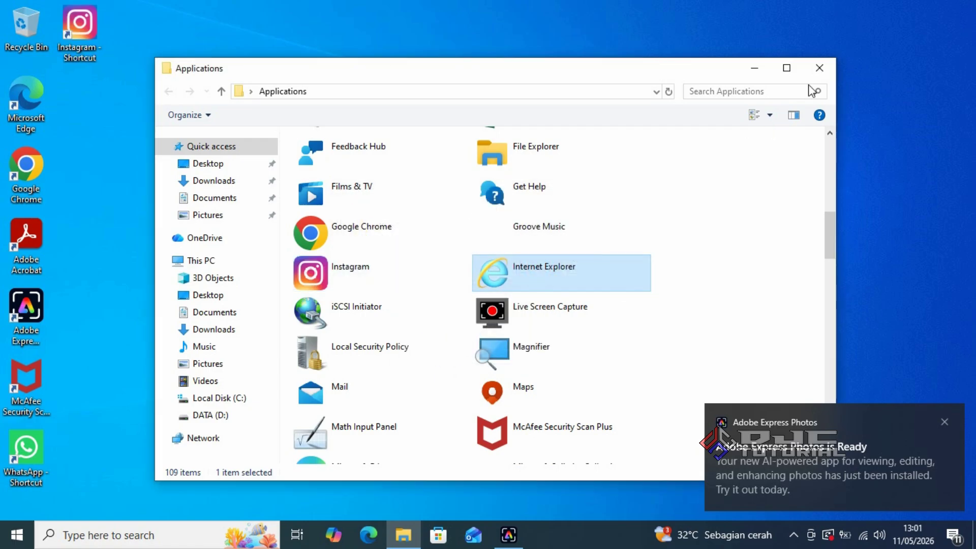
{"action": "left_click", "coordinate": [825, 72]}
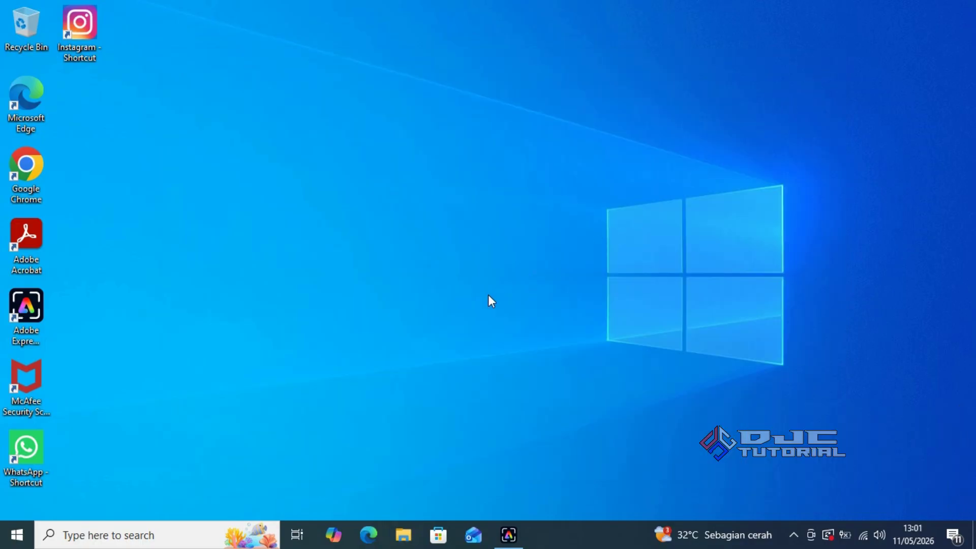